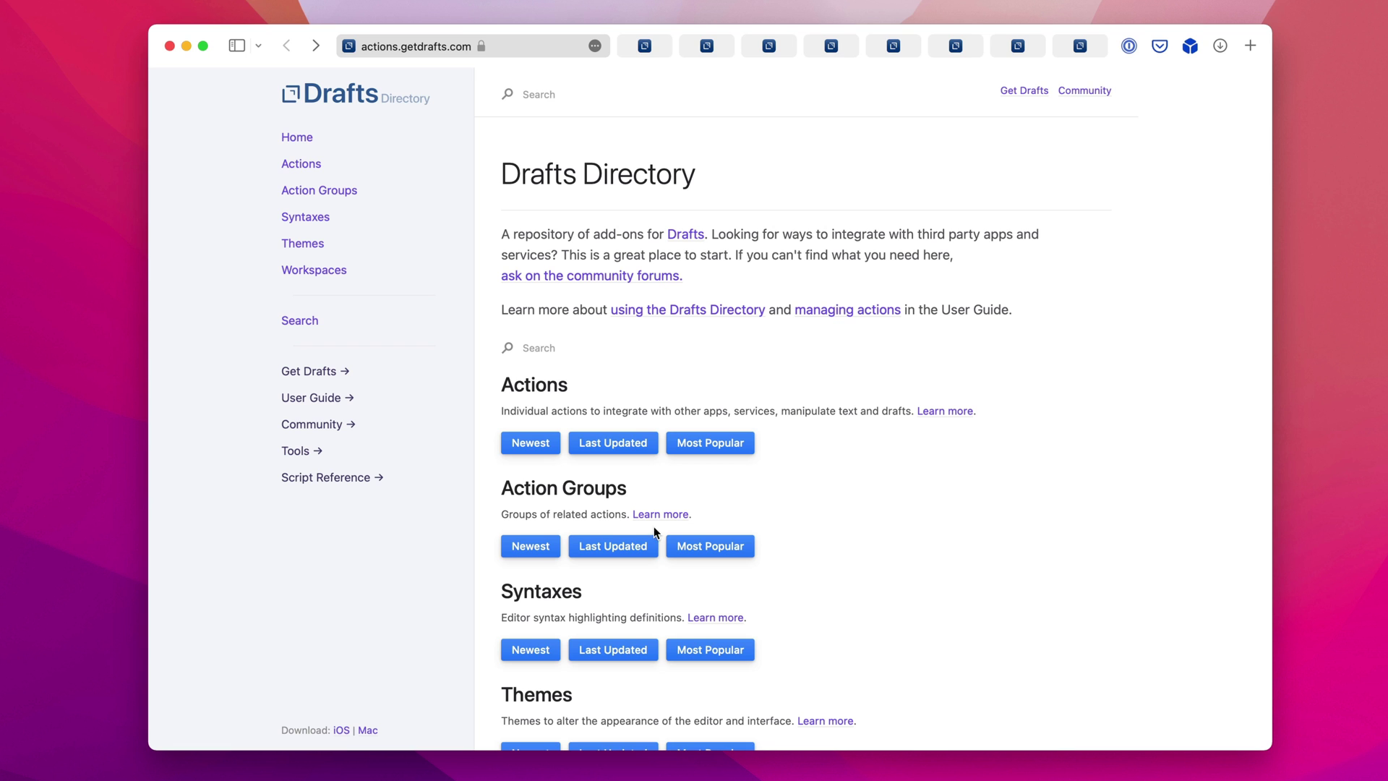
# Close the Directory home page, review the Markdown action group, then cancel its install
pyautogui.press('super+w')
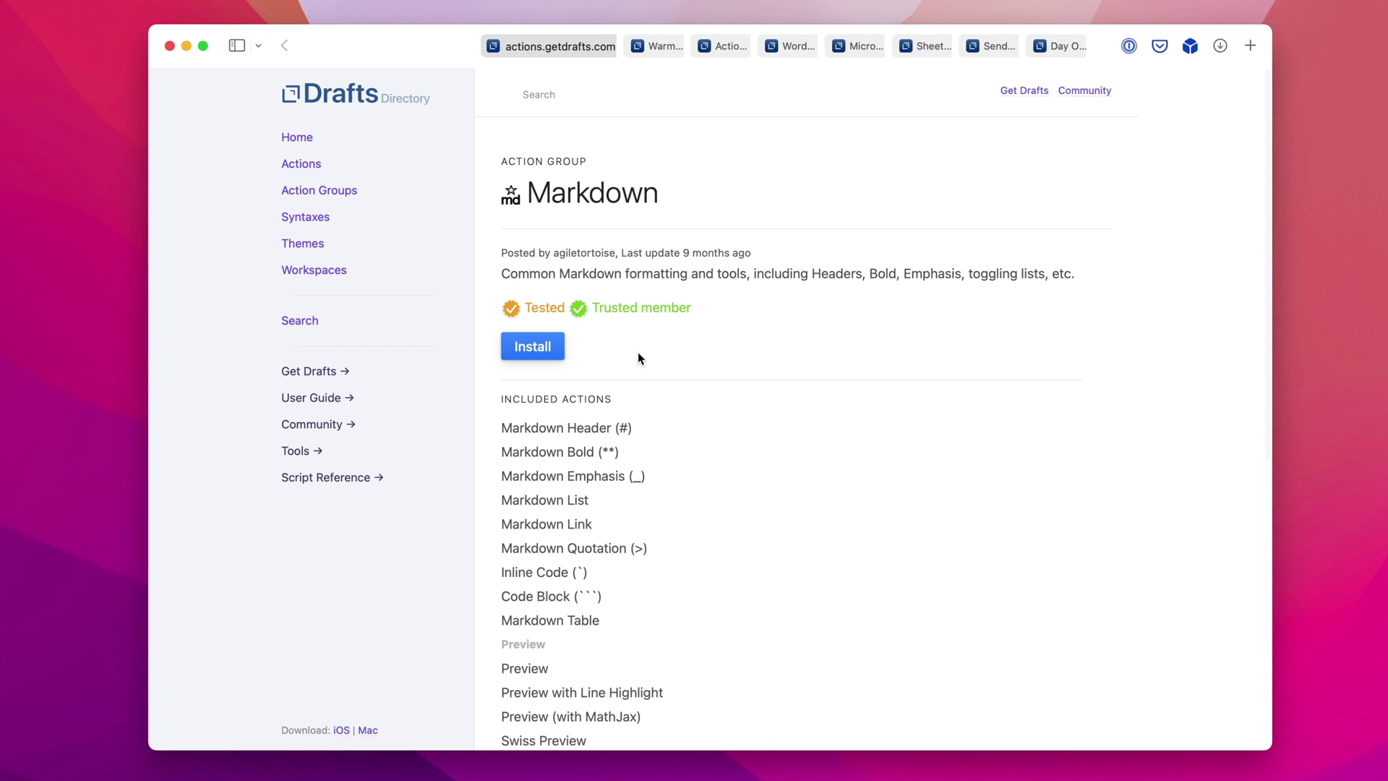
pyautogui.moveTo(529, 189); pyautogui.dragTo(734, 208)
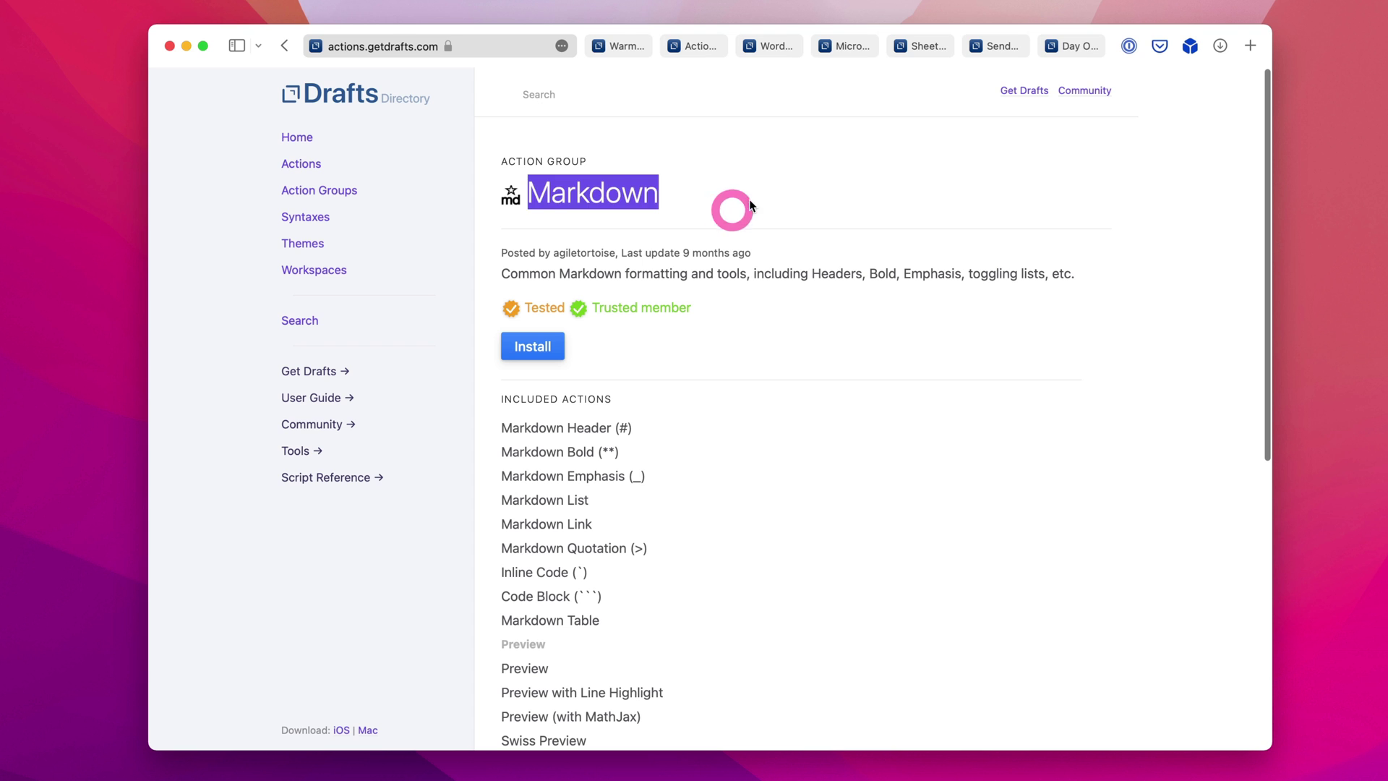
pyautogui.click(734, 208)
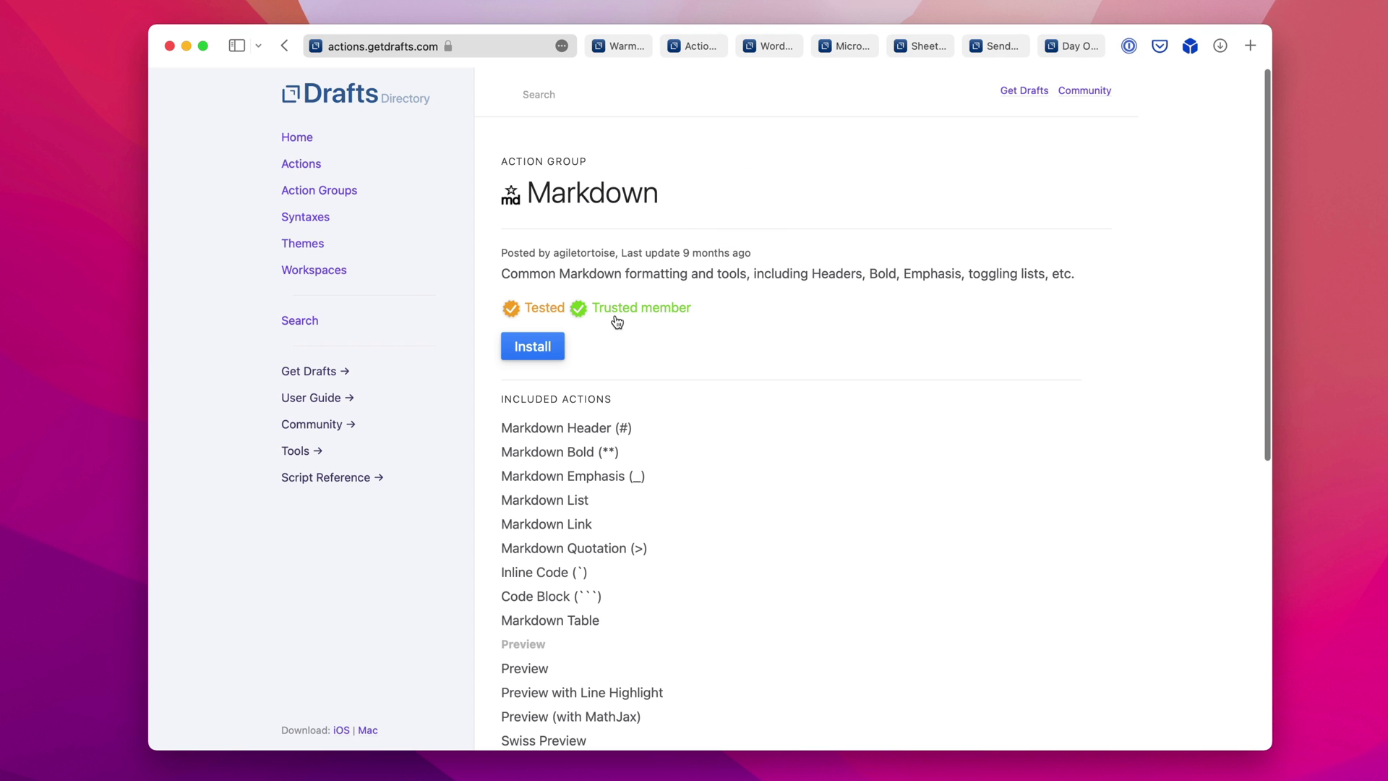
pyautogui.scroll(-5, 603, 471)
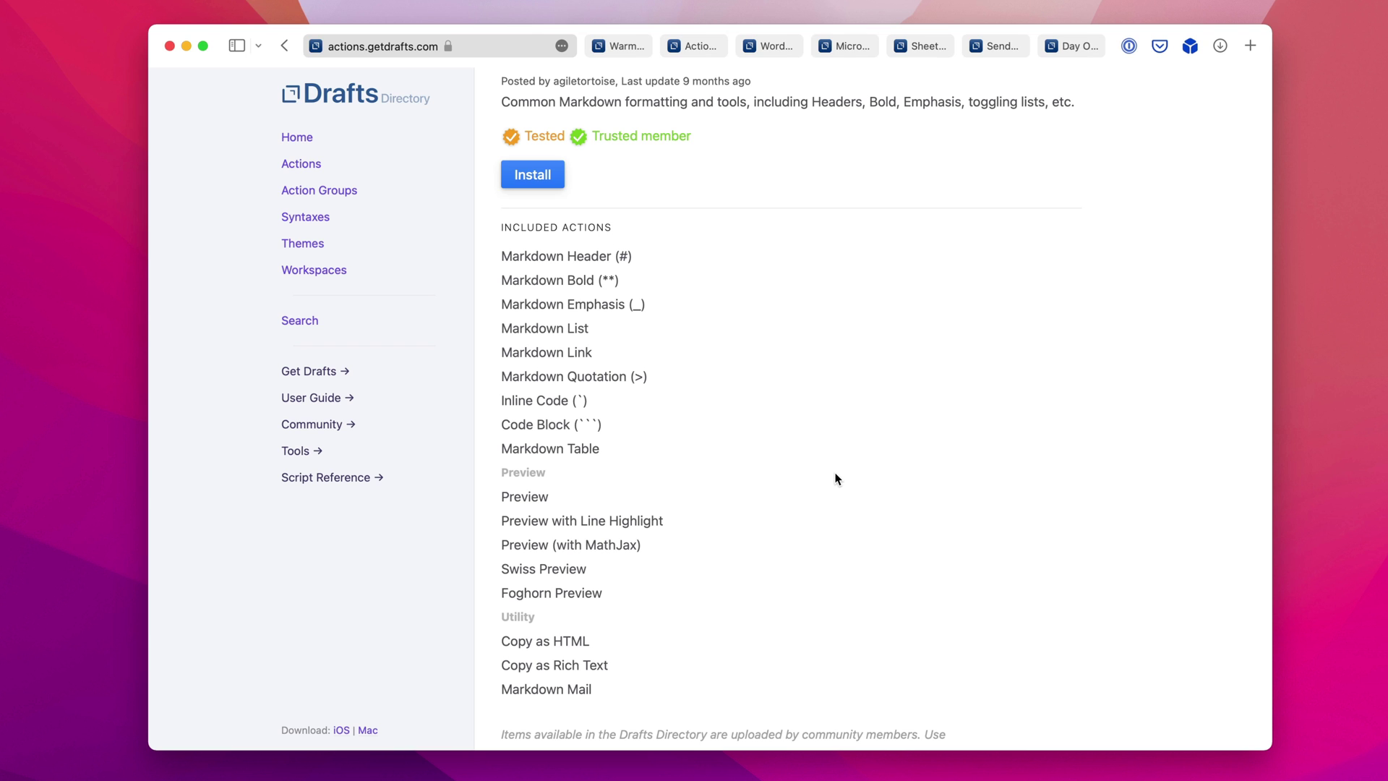
pyautogui.scroll(5, 840, 455)
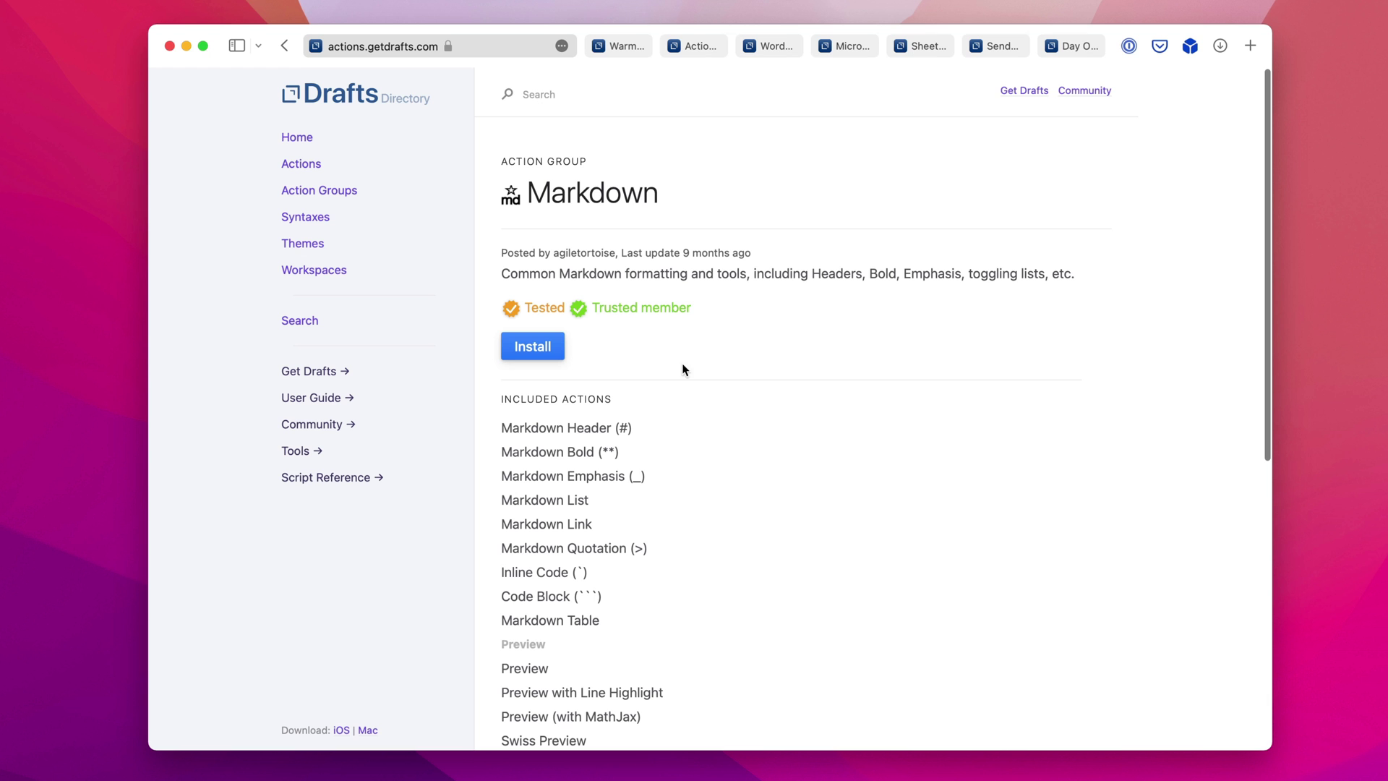
pyautogui.click(538, 346)
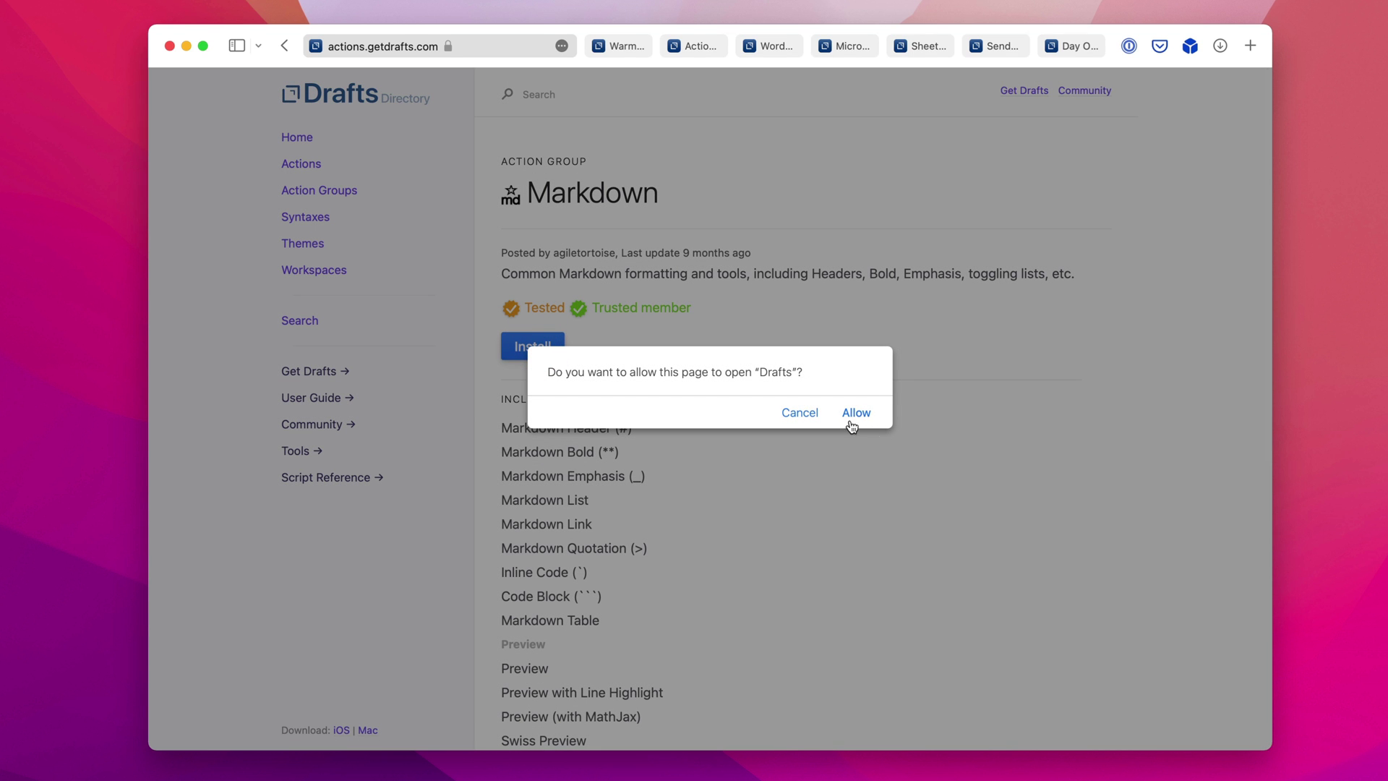
pyautogui.click(803, 412)
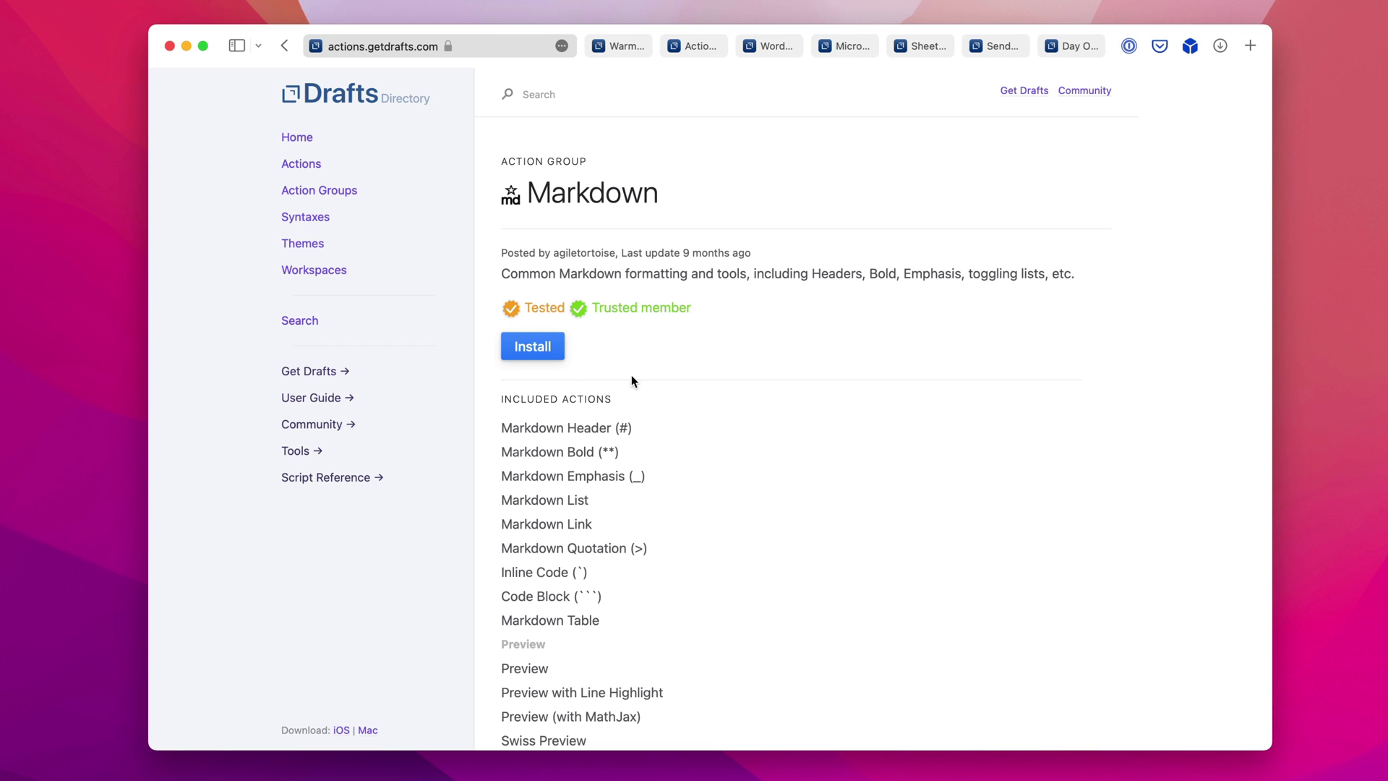
pyautogui.press('super+w')
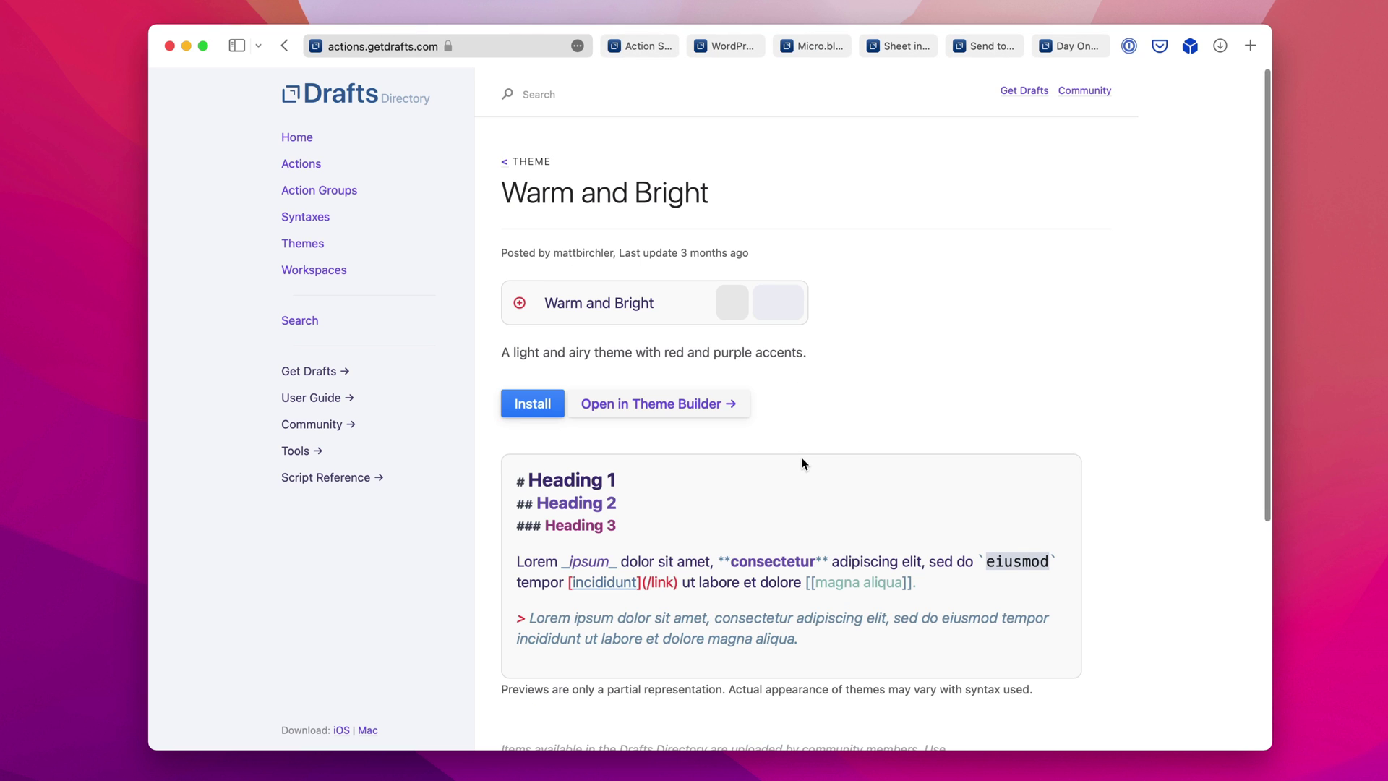
pyautogui.click(508, 161)
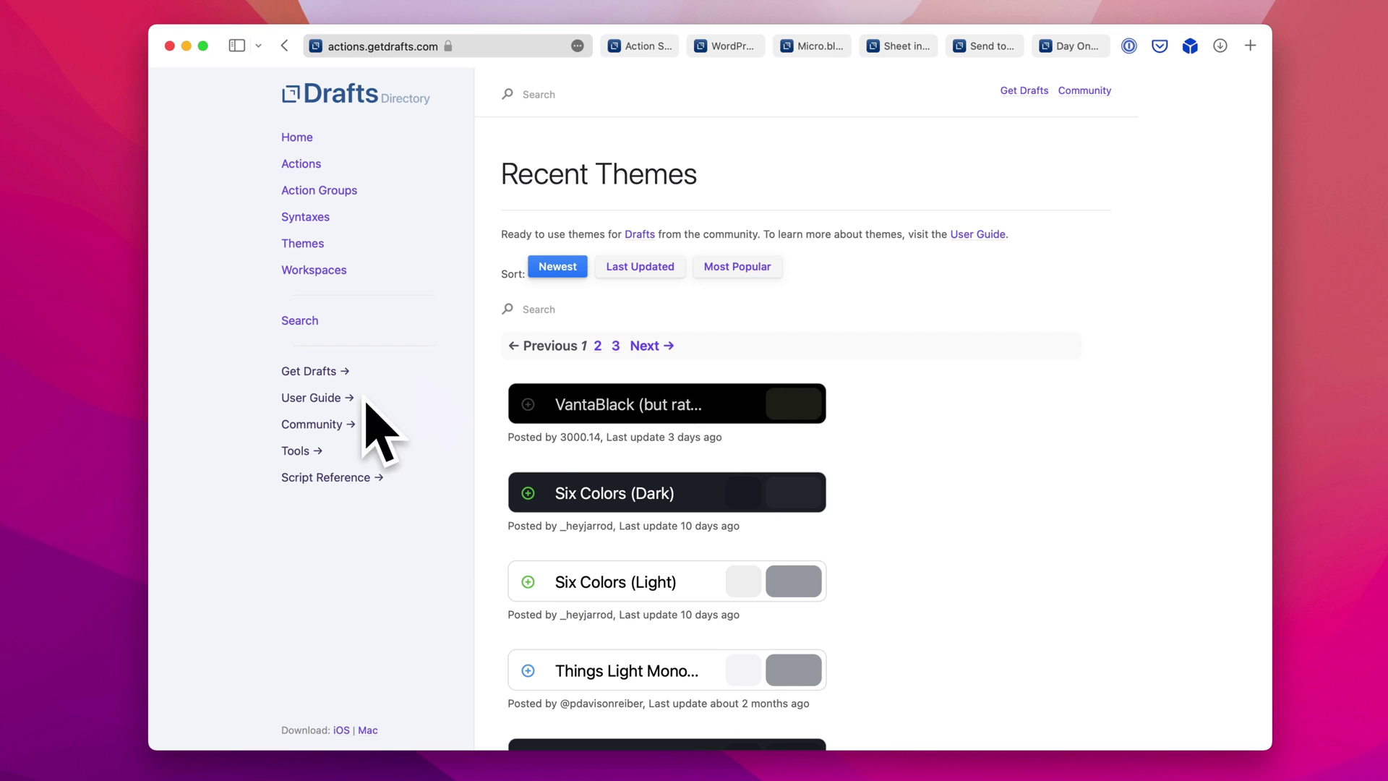
pyautogui.click(754, 264)
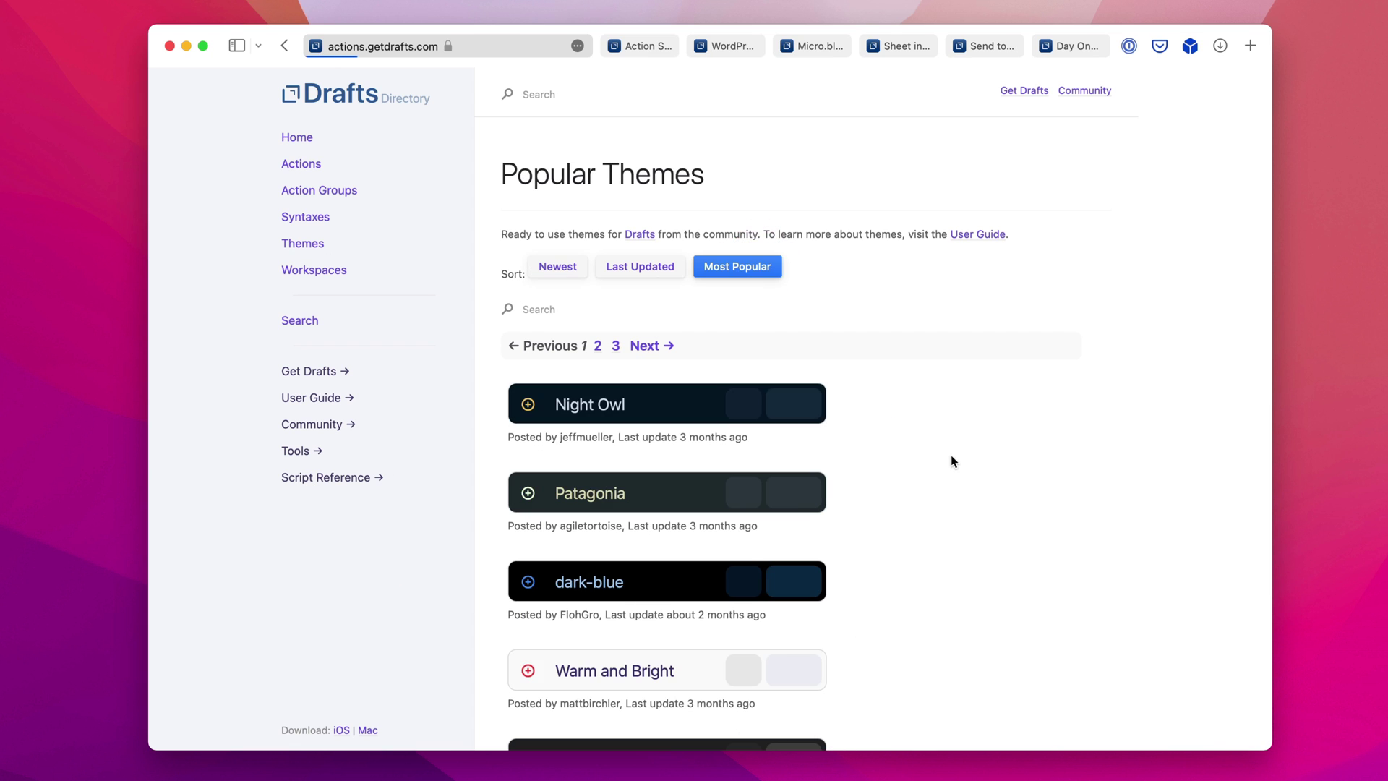
pyautogui.scroll(-5, 777, 464)
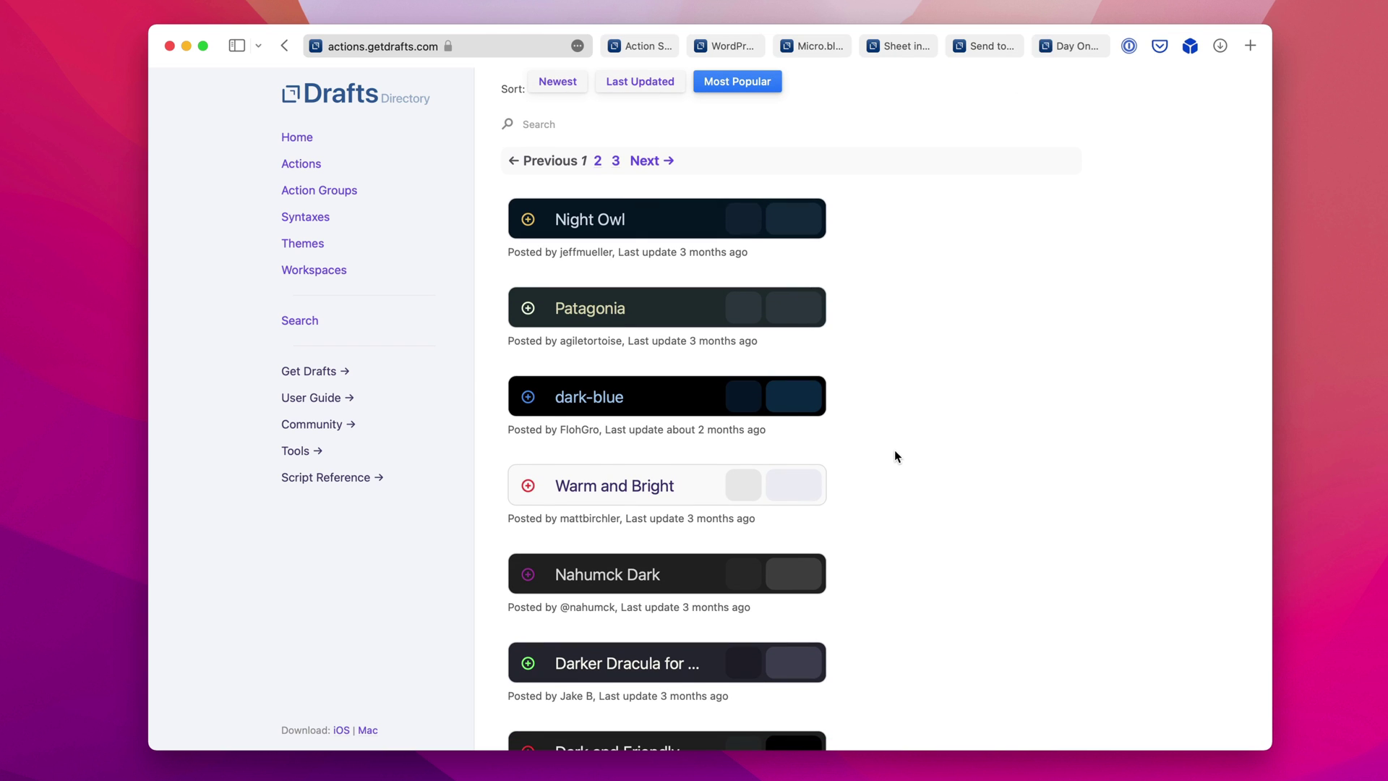
pyautogui.scroll(-5, 895, 449)
pyautogui.scroll(3, 822, 419)
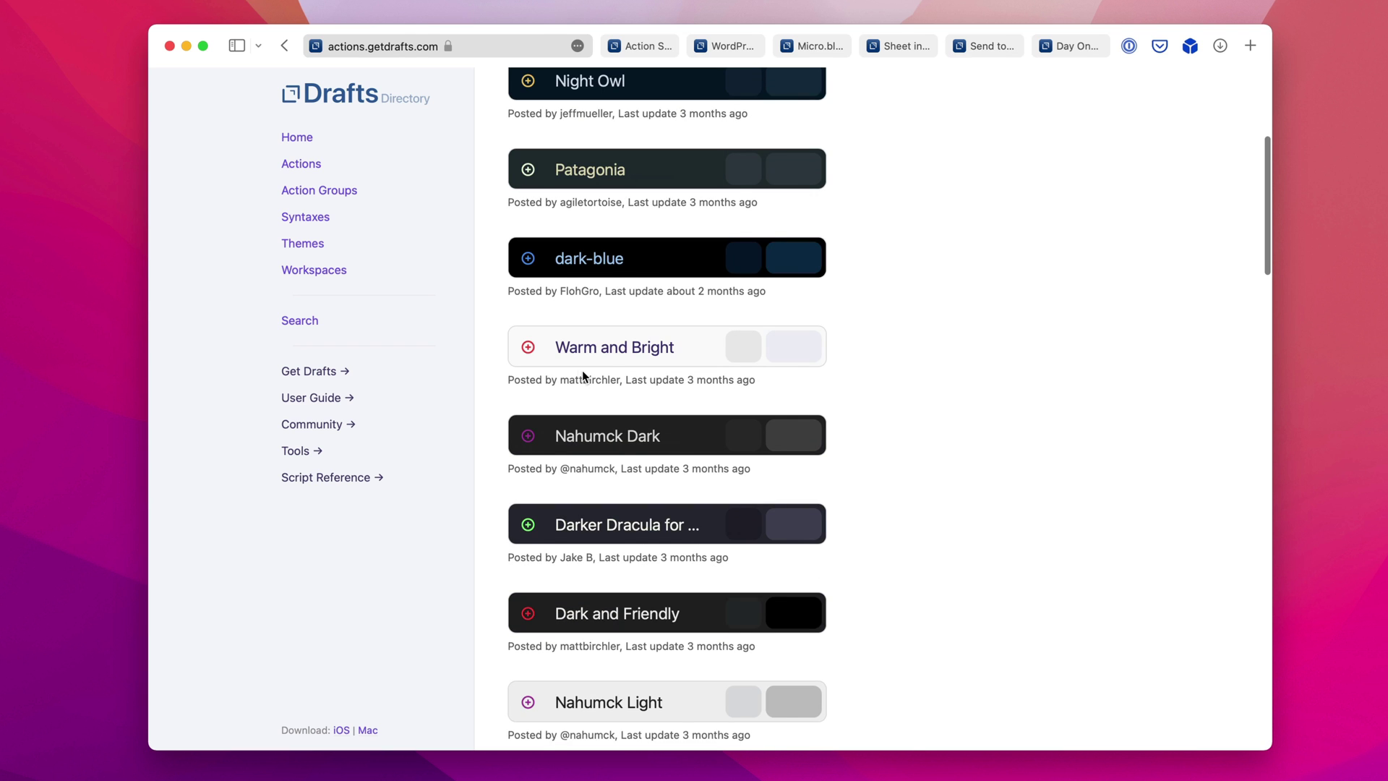
pyautogui.click(603, 348)
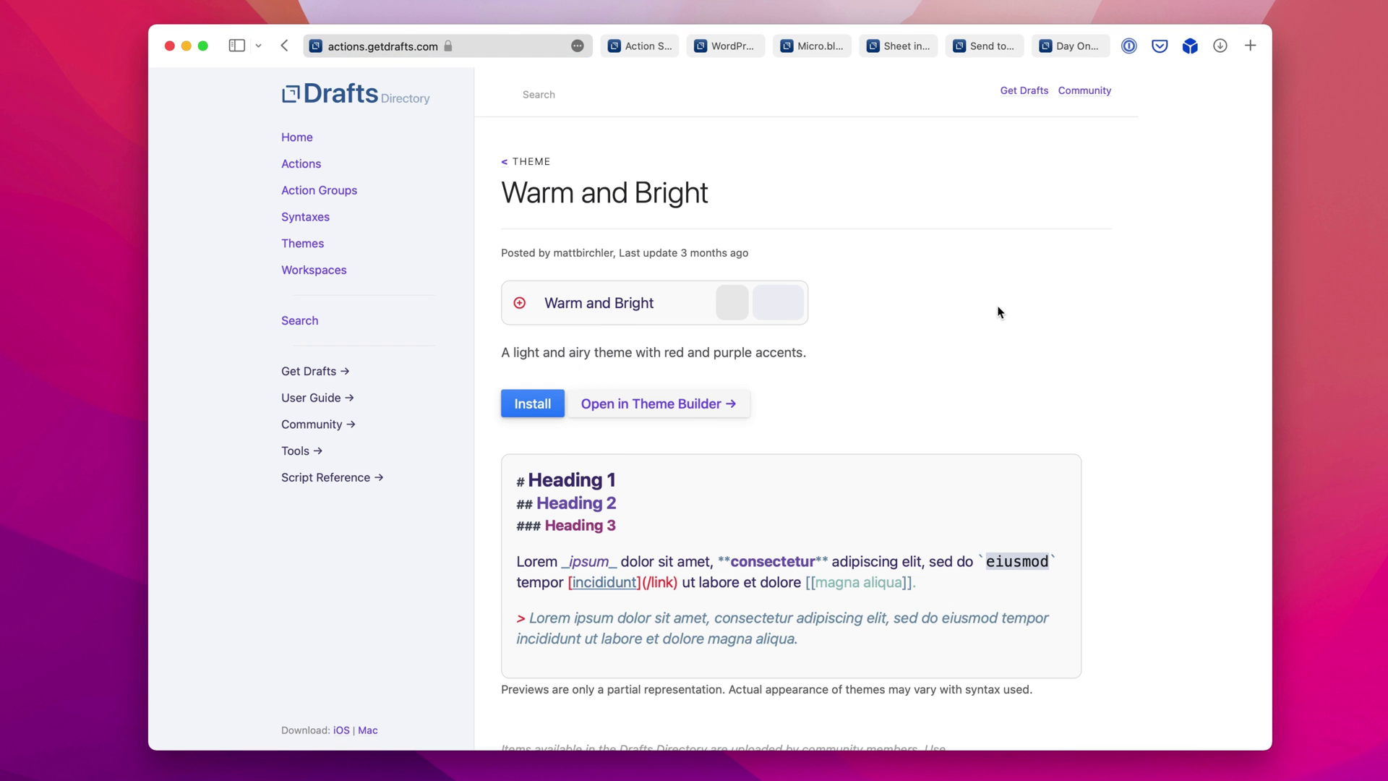
pyautogui.scroll(-2, 998, 311)
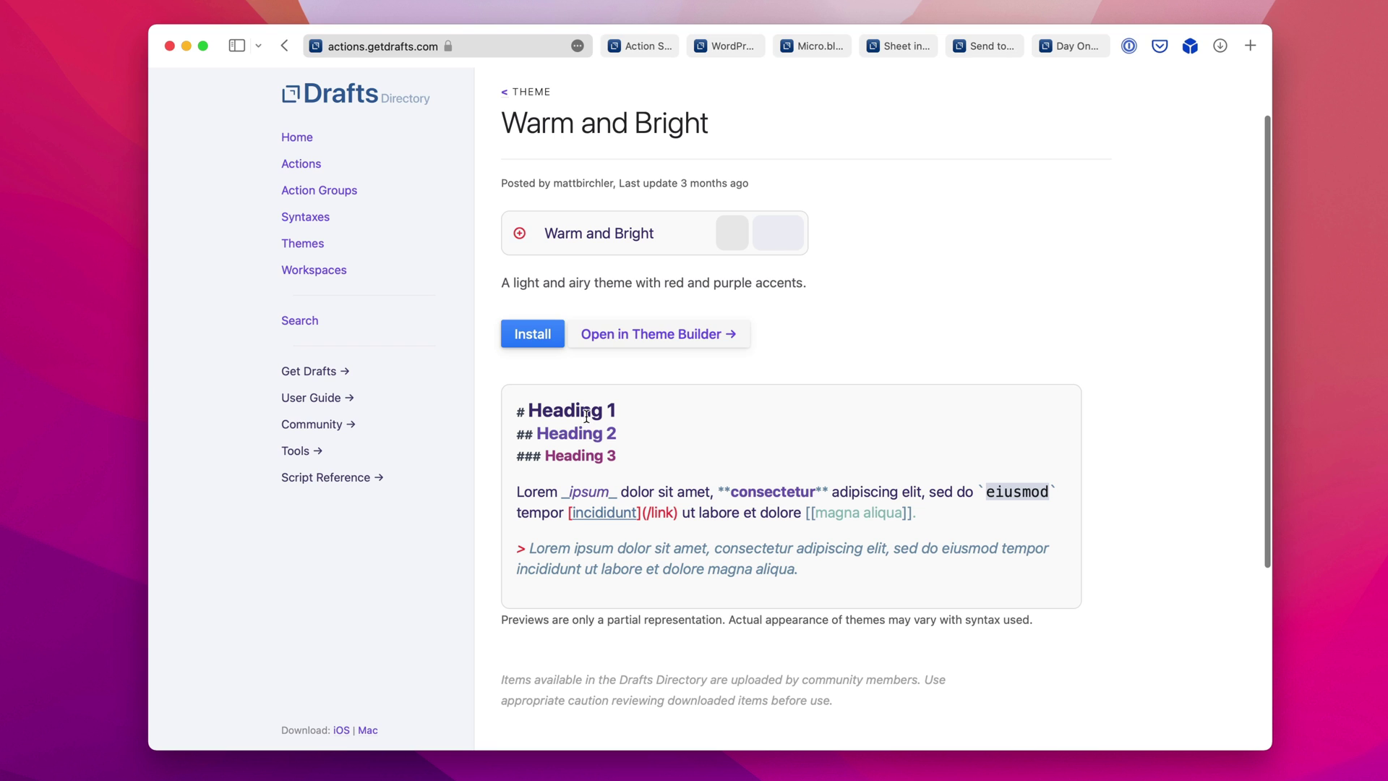
pyautogui.click(627, 343)
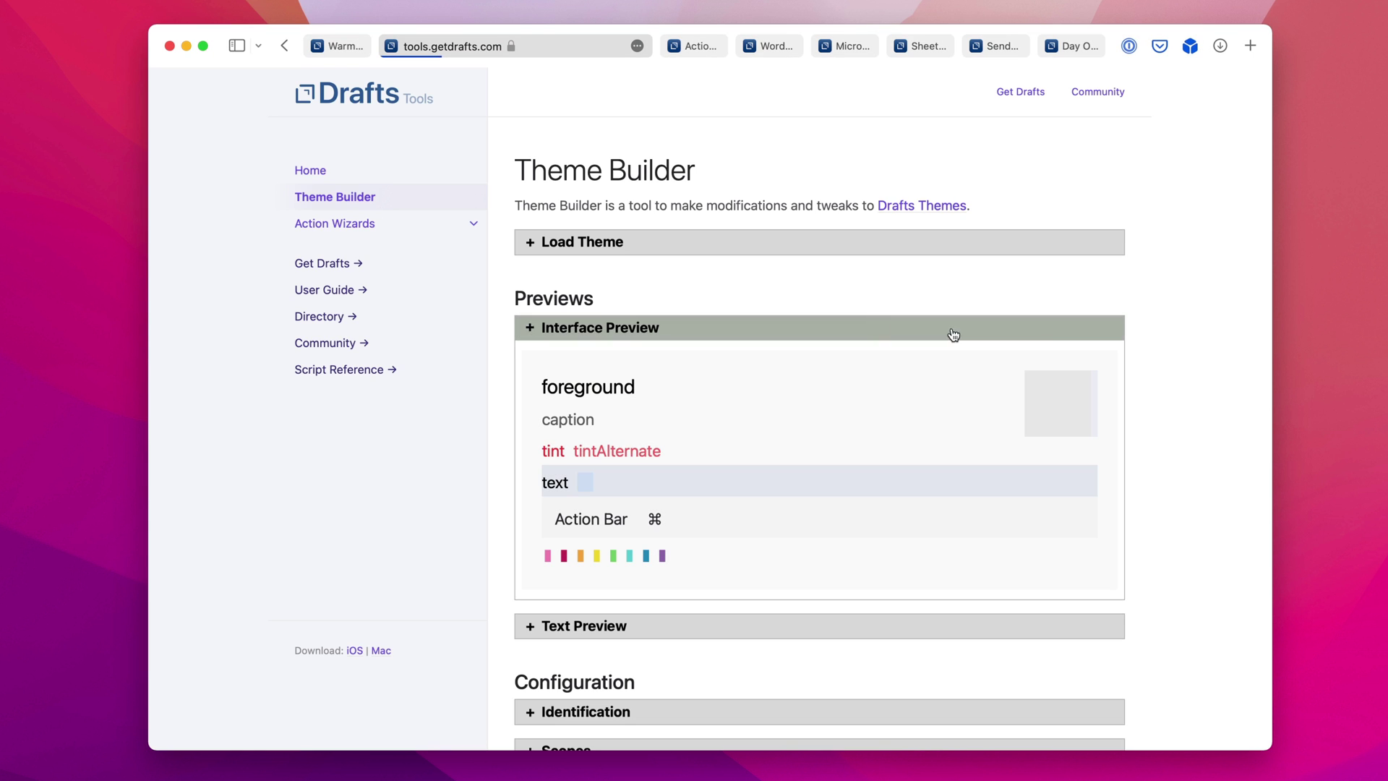
pyautogui.scroll(-10, 1157, 390)
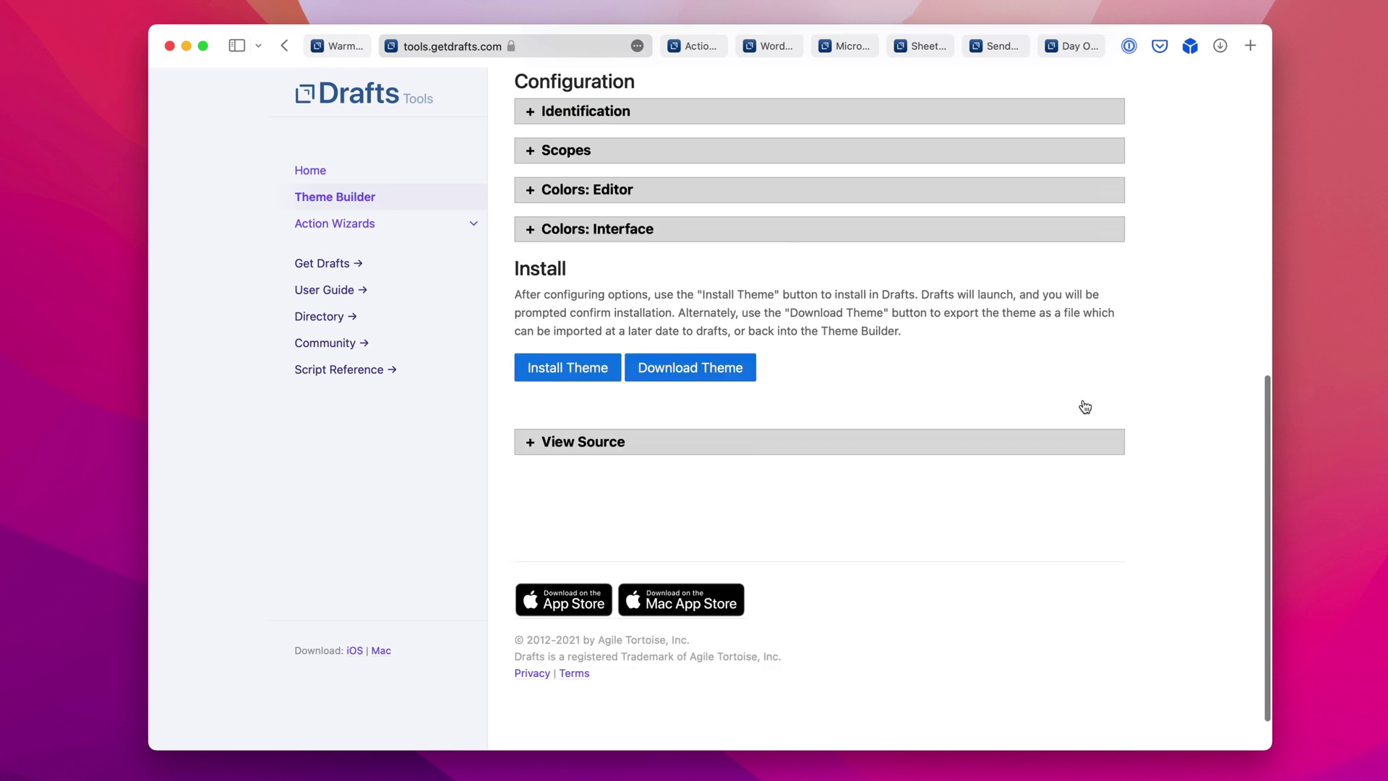
pyautogui.scroll(10, 1083, 400)
pyautogui.press('super+w')
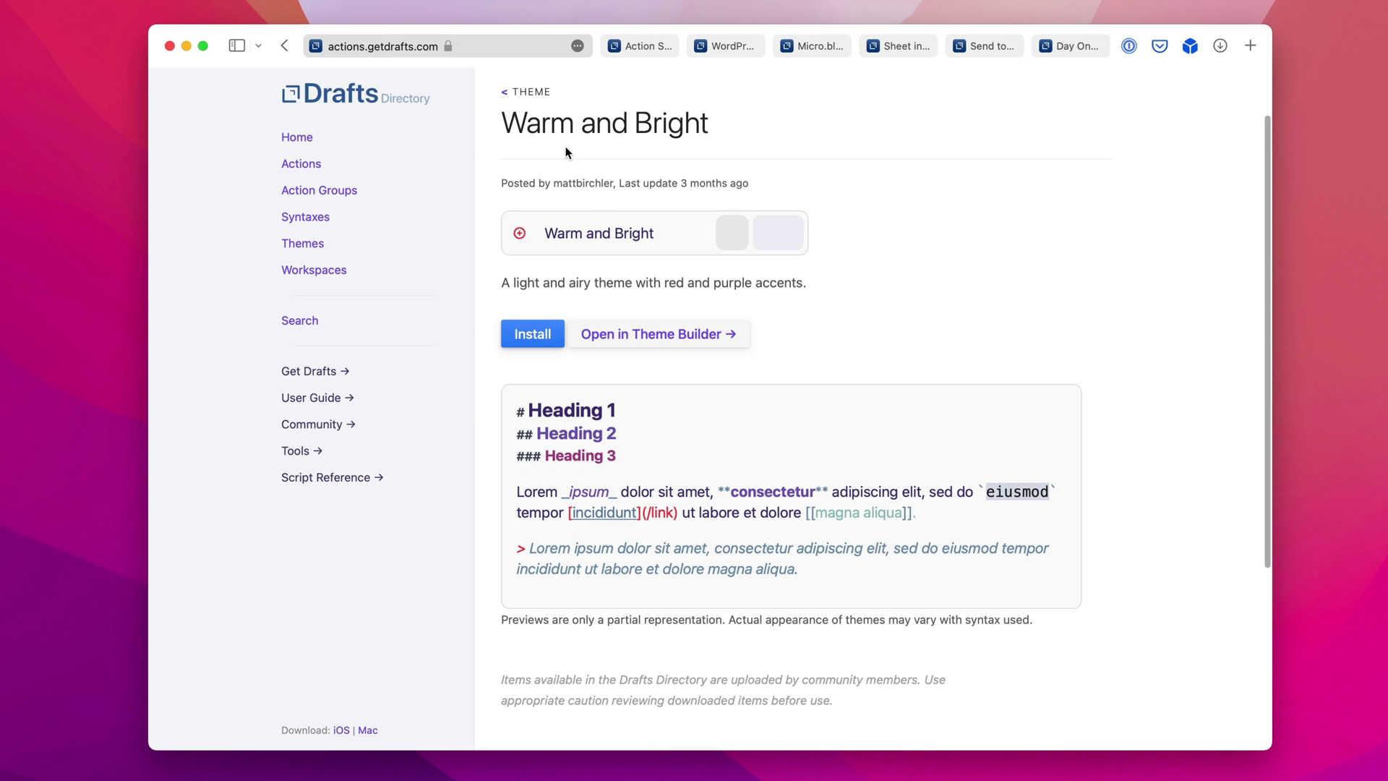
pyautogui.click(536, 338)
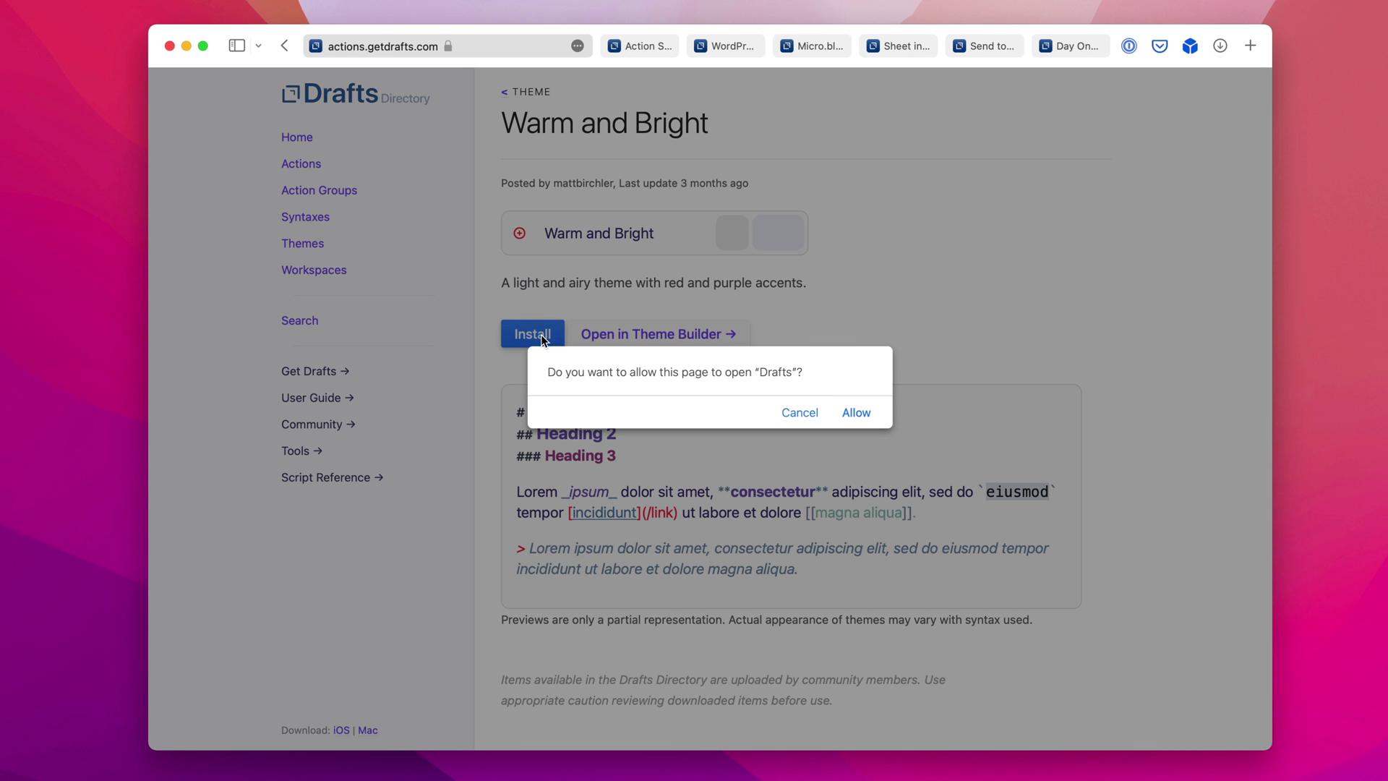
pyautogui.click(803, 413)
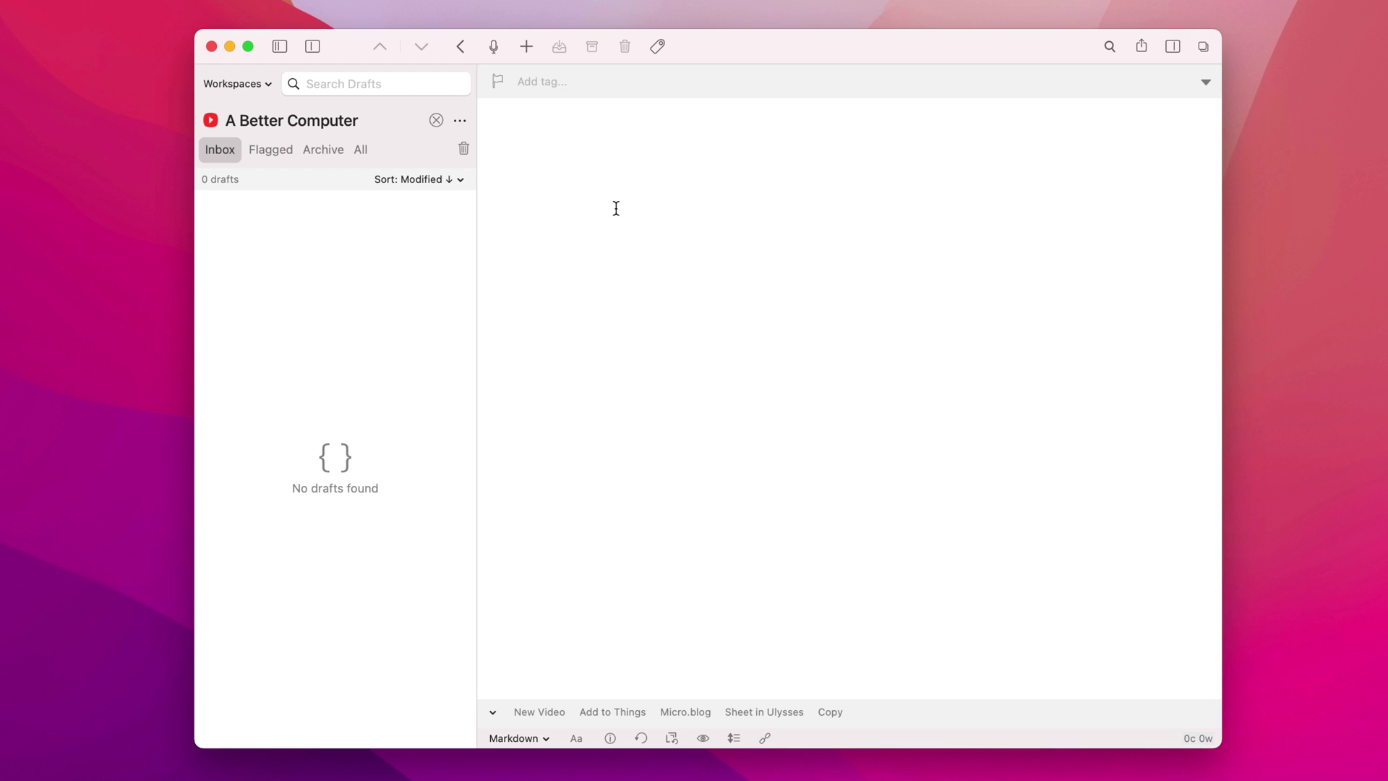
# Type three heading levels, 'This is some text.' and '> Quote.' into the draft
pyautogui.write('# Heading')
pyautogui.press('Return')
pyautogui.write('## Heading')
pyautogui.press('Return')
pyautogui.press('Return')
pyautogui.write('#')
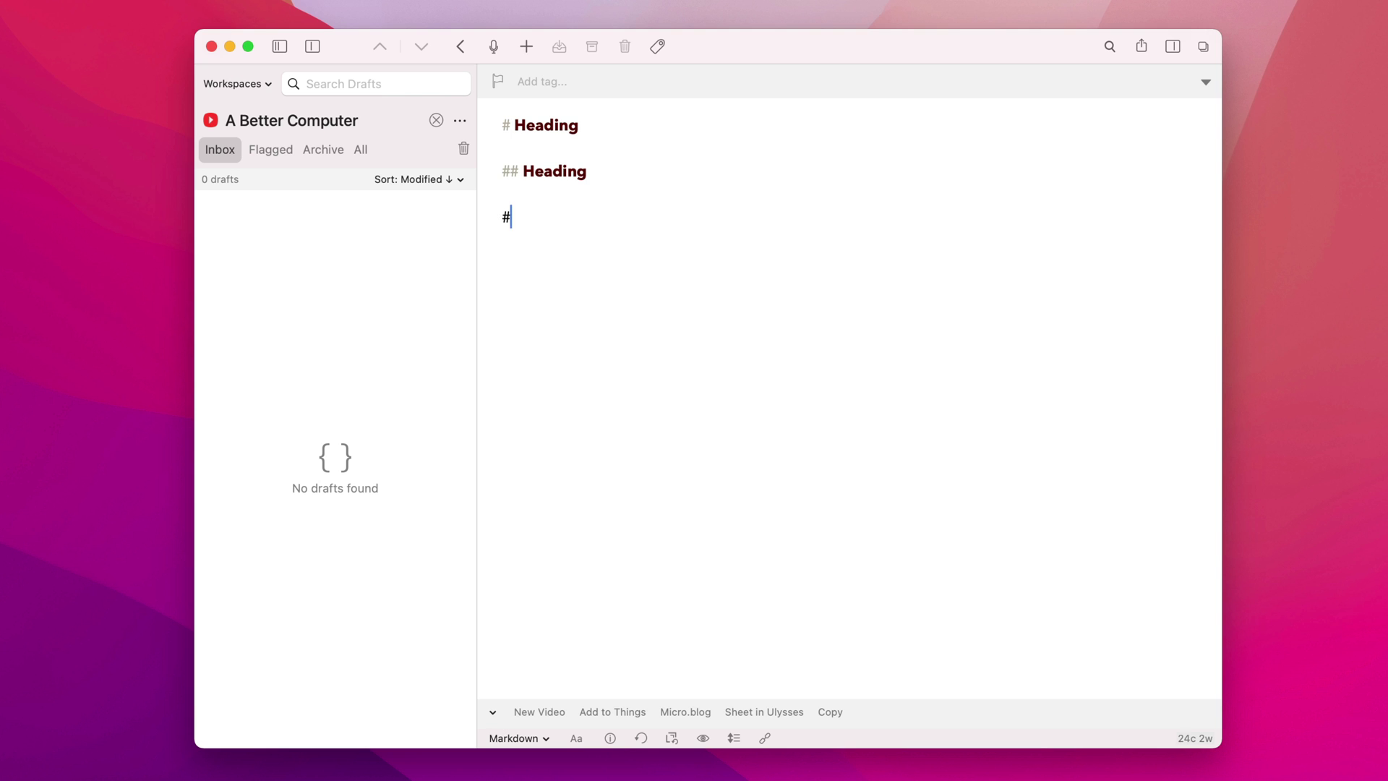
pyautogui.write('## Heading')
pyautogui.press('Return')
pyautogui.press('Return')
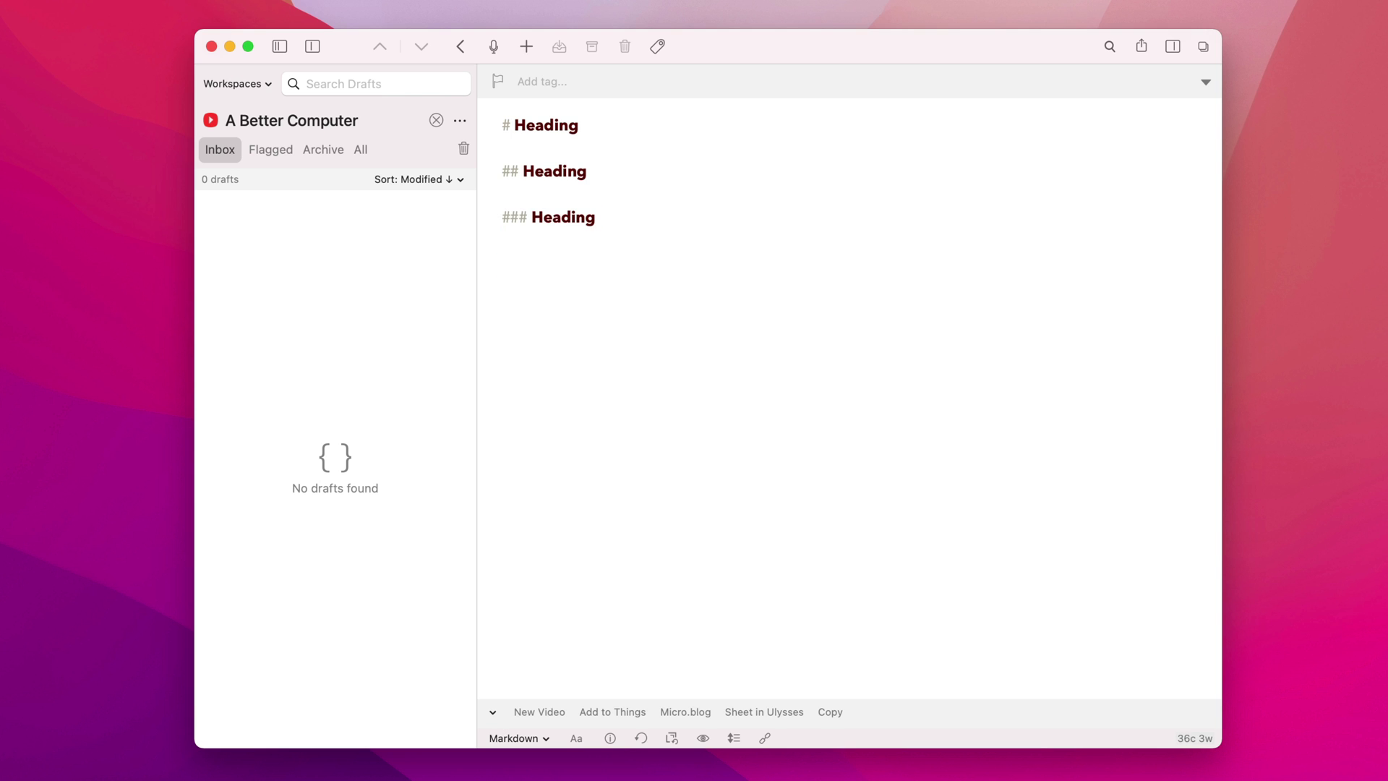
pyautogui.write('This is some text.')
pyautogui.press('Return')
pyautogui.press('Return')
pyautogui.write('> Q')
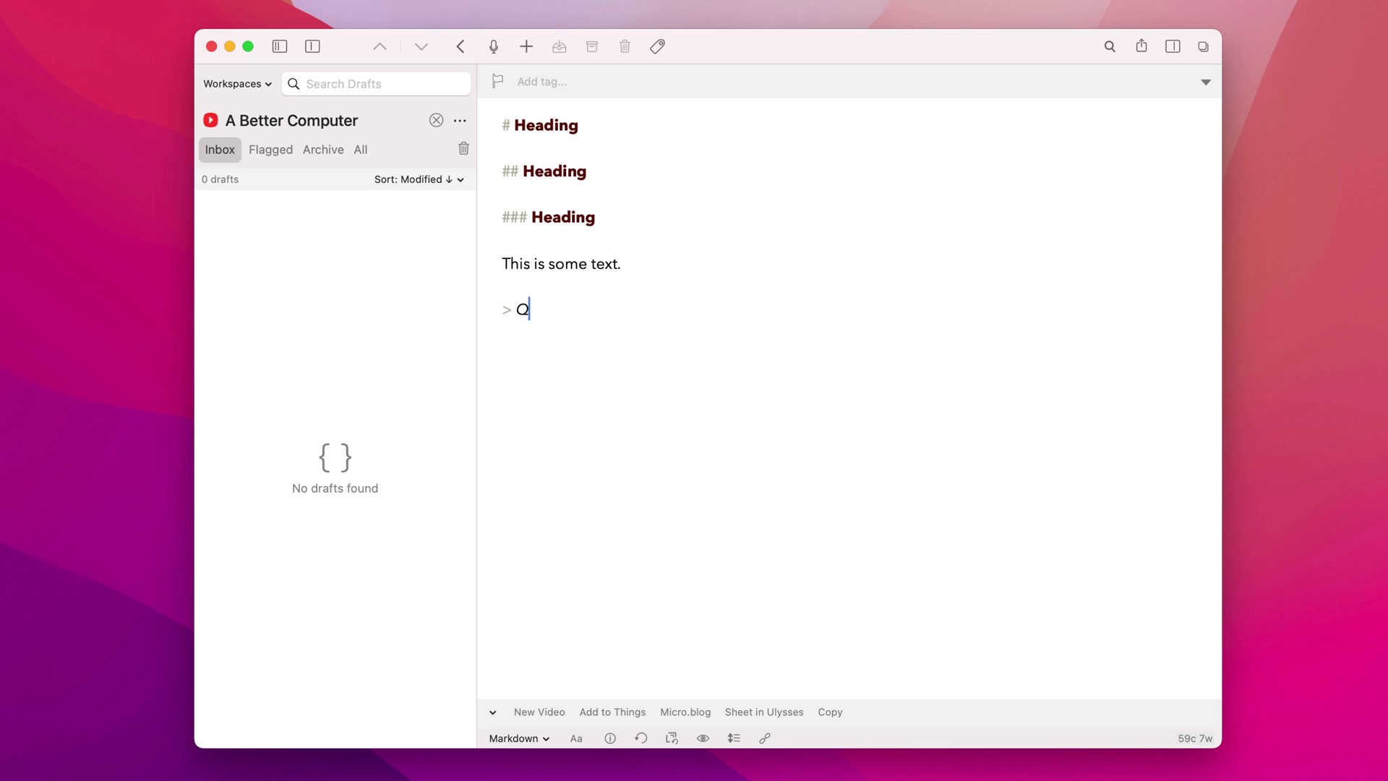
pyautogui.write('uote.')
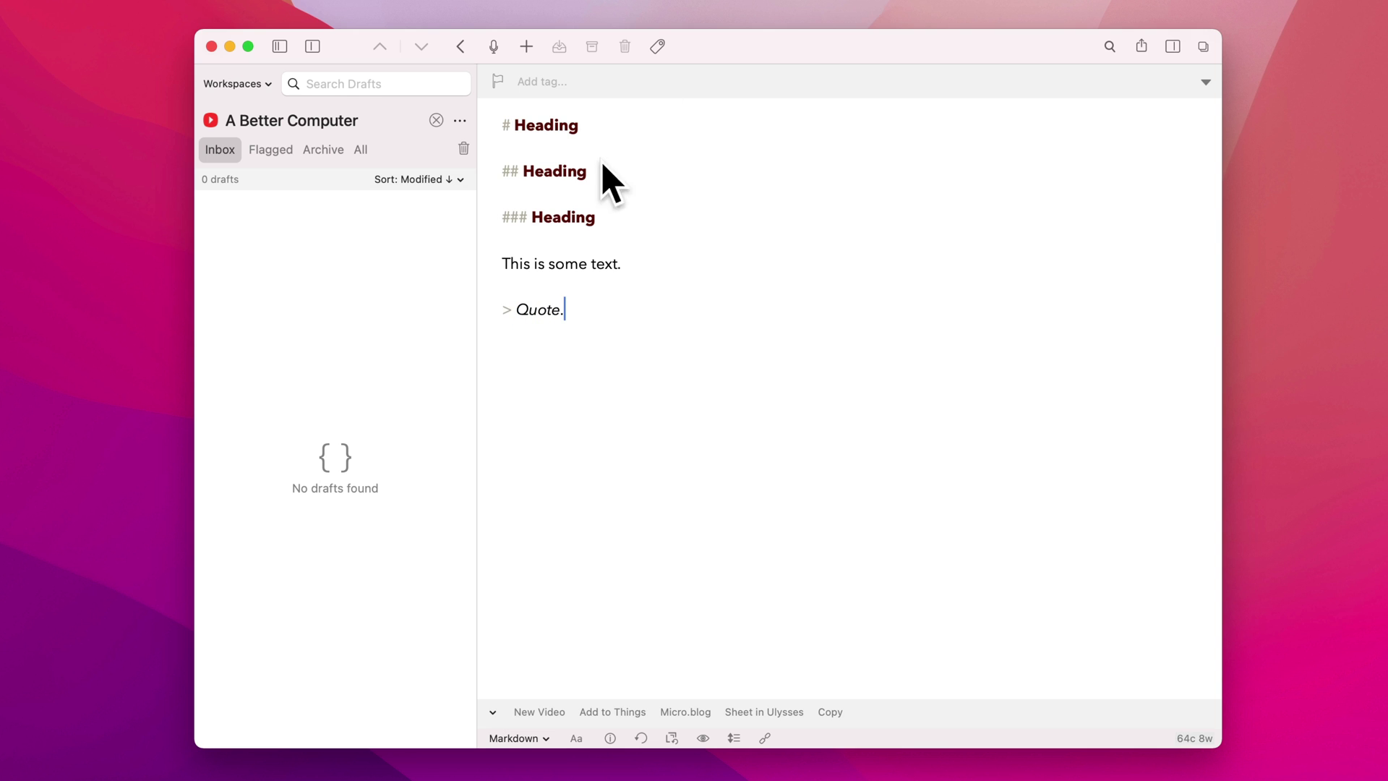
# Set the editor themes to Warm and Bright for light and Dark and Friendly for dark
pyautogui.click(577, 739)
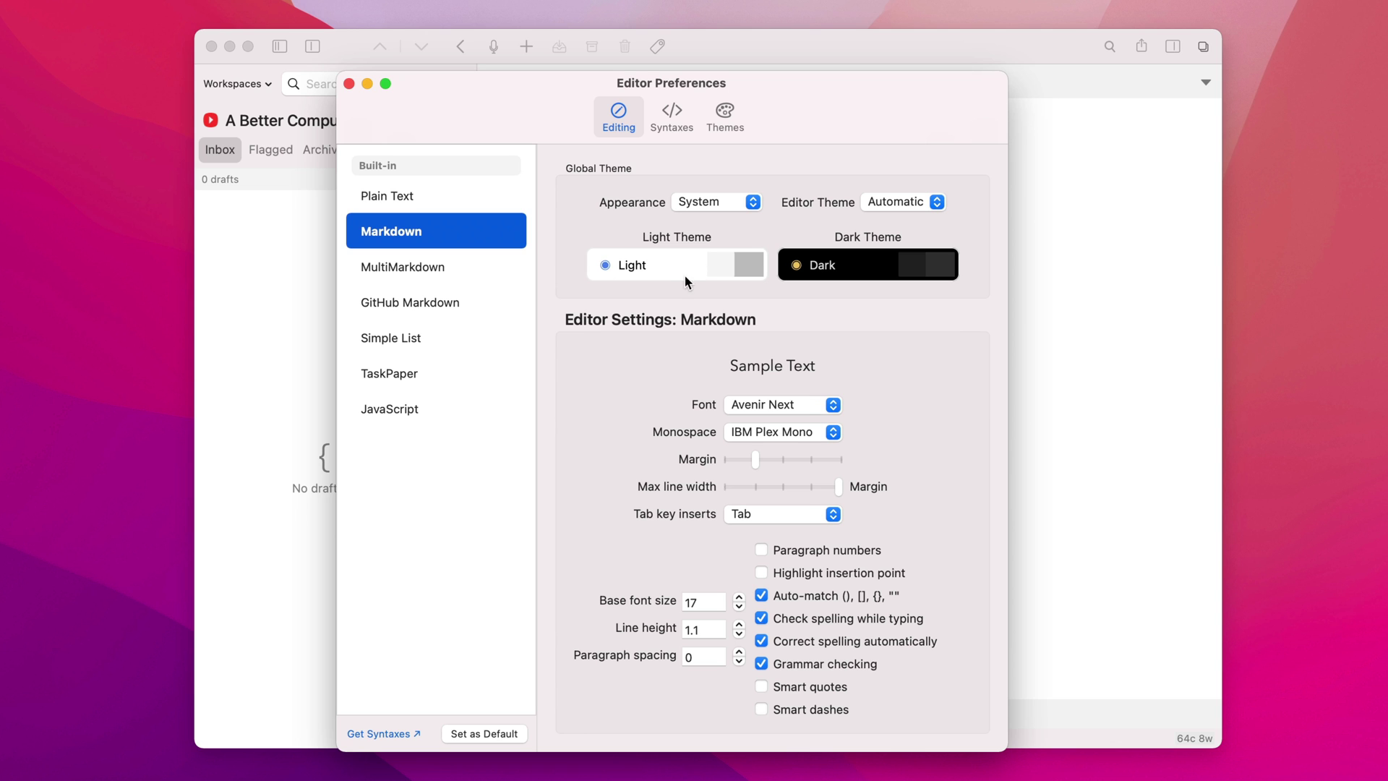
pyautogui.click(666, 267)
pyautogui.scroll(-5, 665, 425)
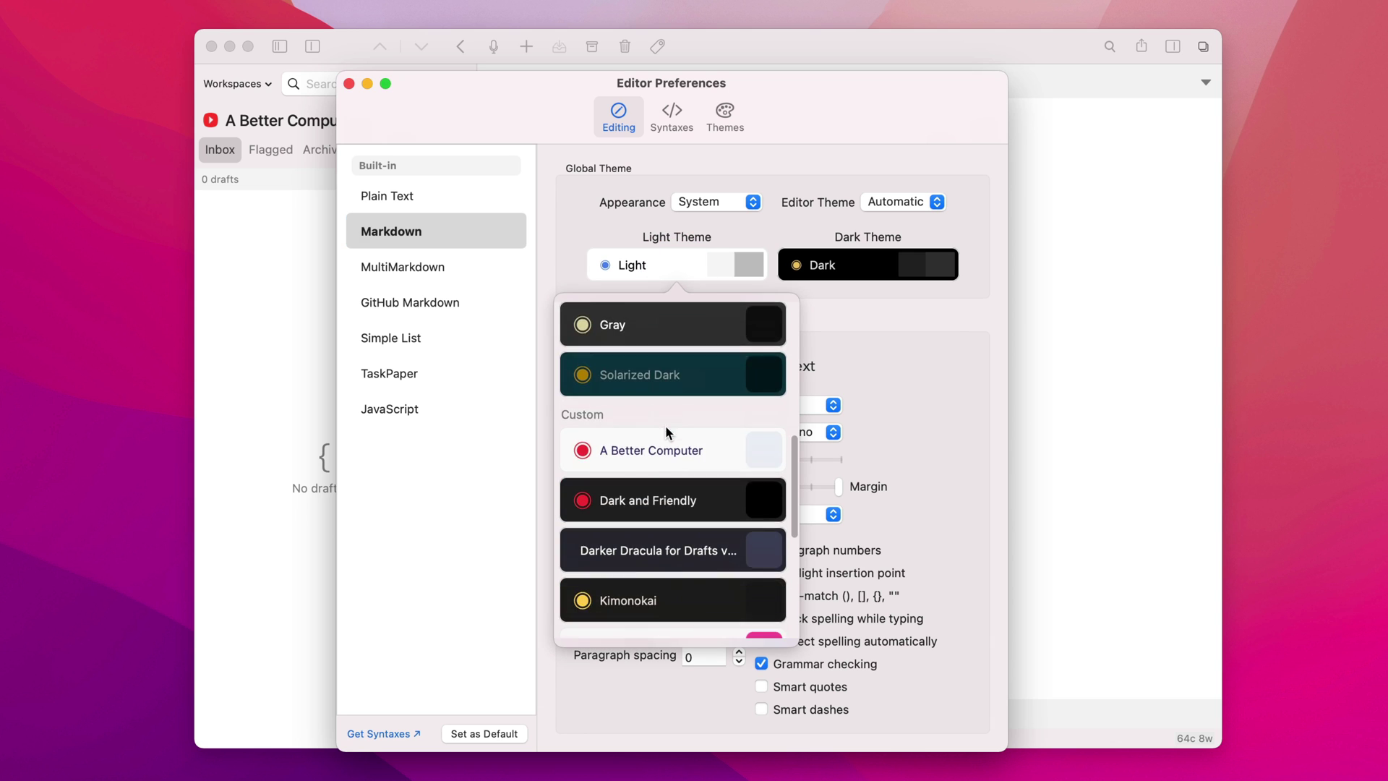
pyautogui.scroll(-5, 665, 425)
pyautogui.click(646, 485)
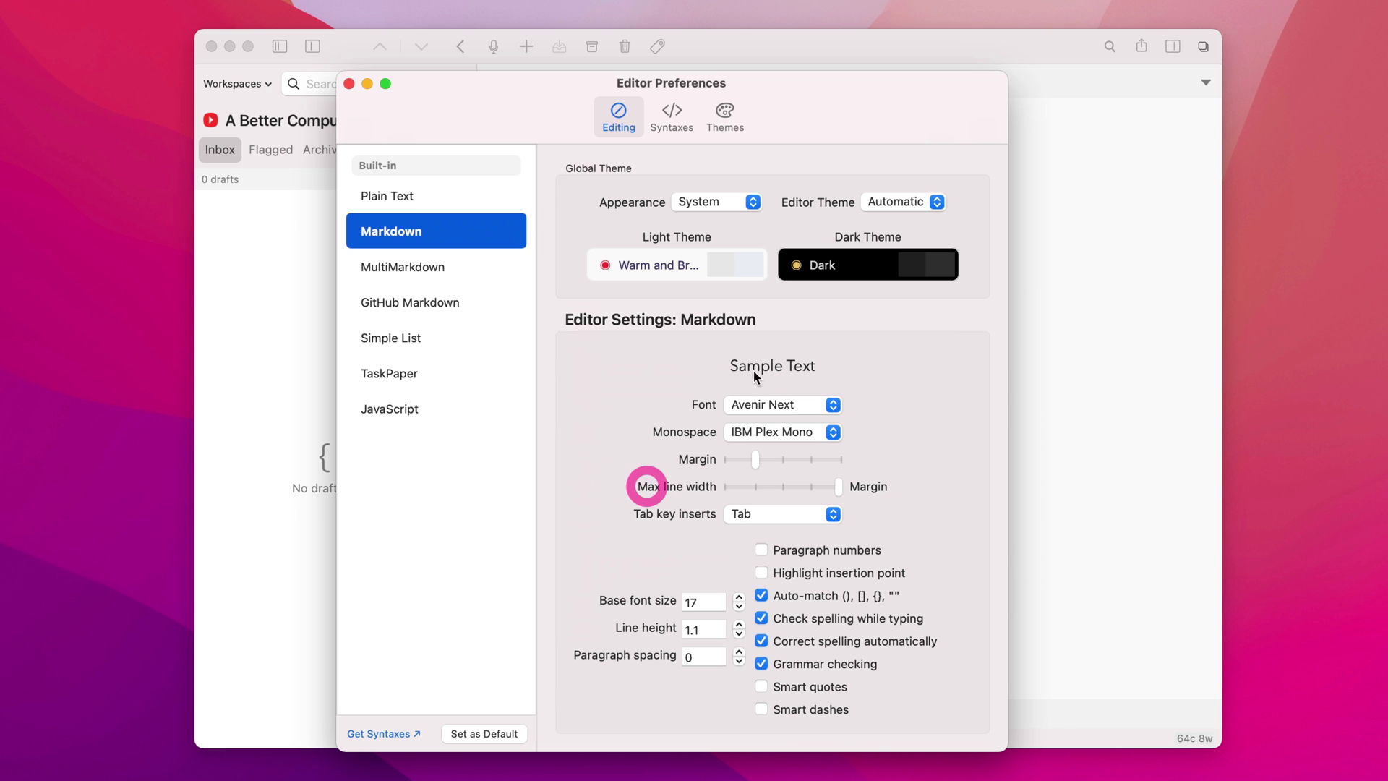
pyautogui.click(868, 264)
pyautogui.scroll(-5, 829, 463)
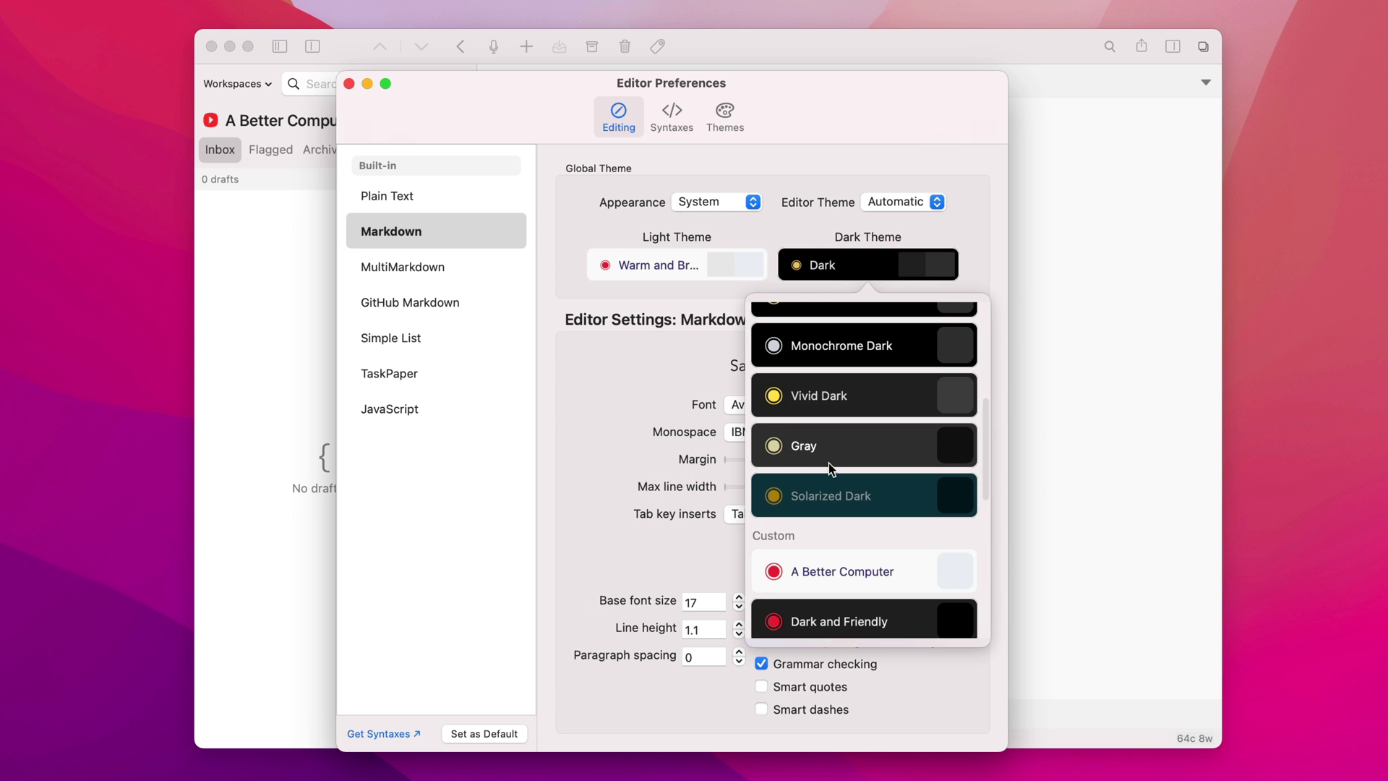
pyautogui.scroll(-3, 829, 463)
pyautogui.click(843, 518)
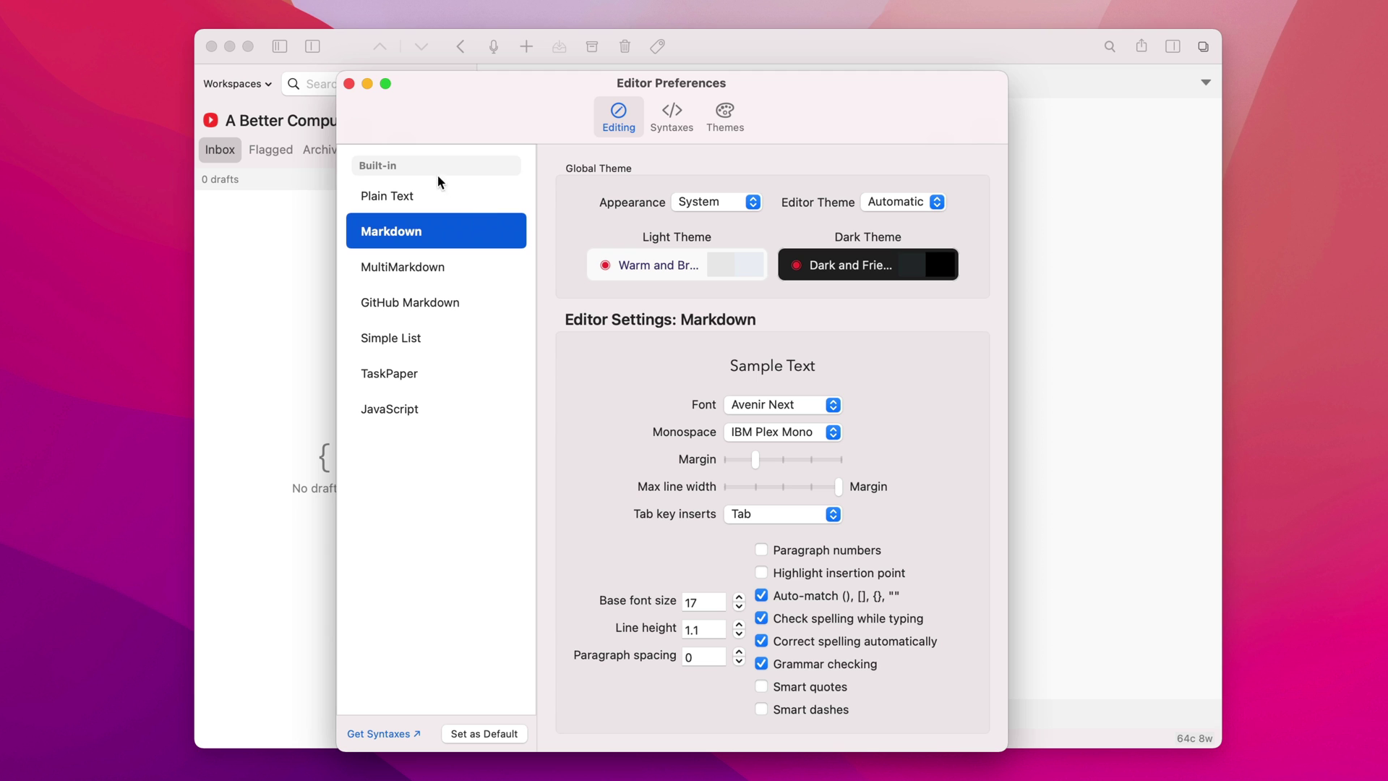
pyautogui.click(348, 83)
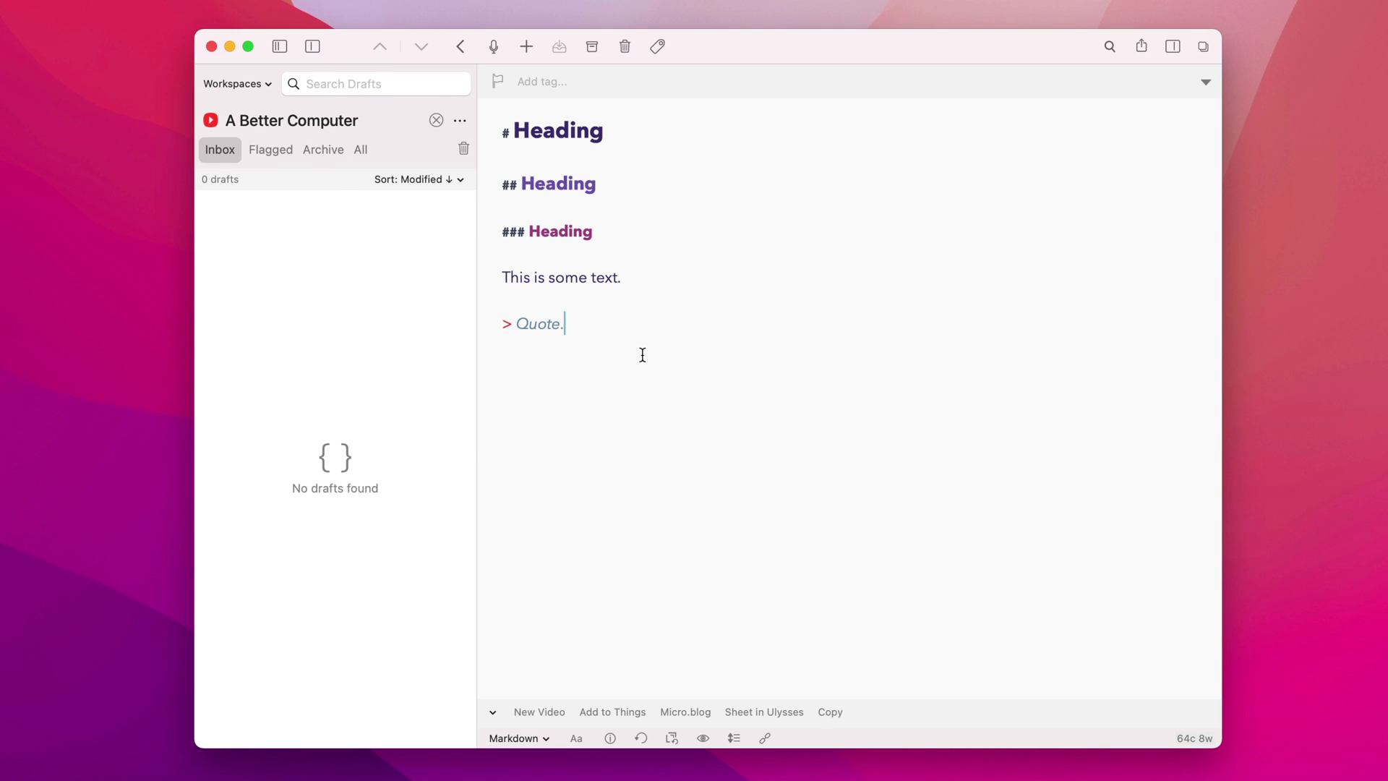
# Delete all the draft's text, show the Actions sidebar, and bring up the Basic group's options
pyautogui.press('super+a')
pyautogui.press('BackSpace')
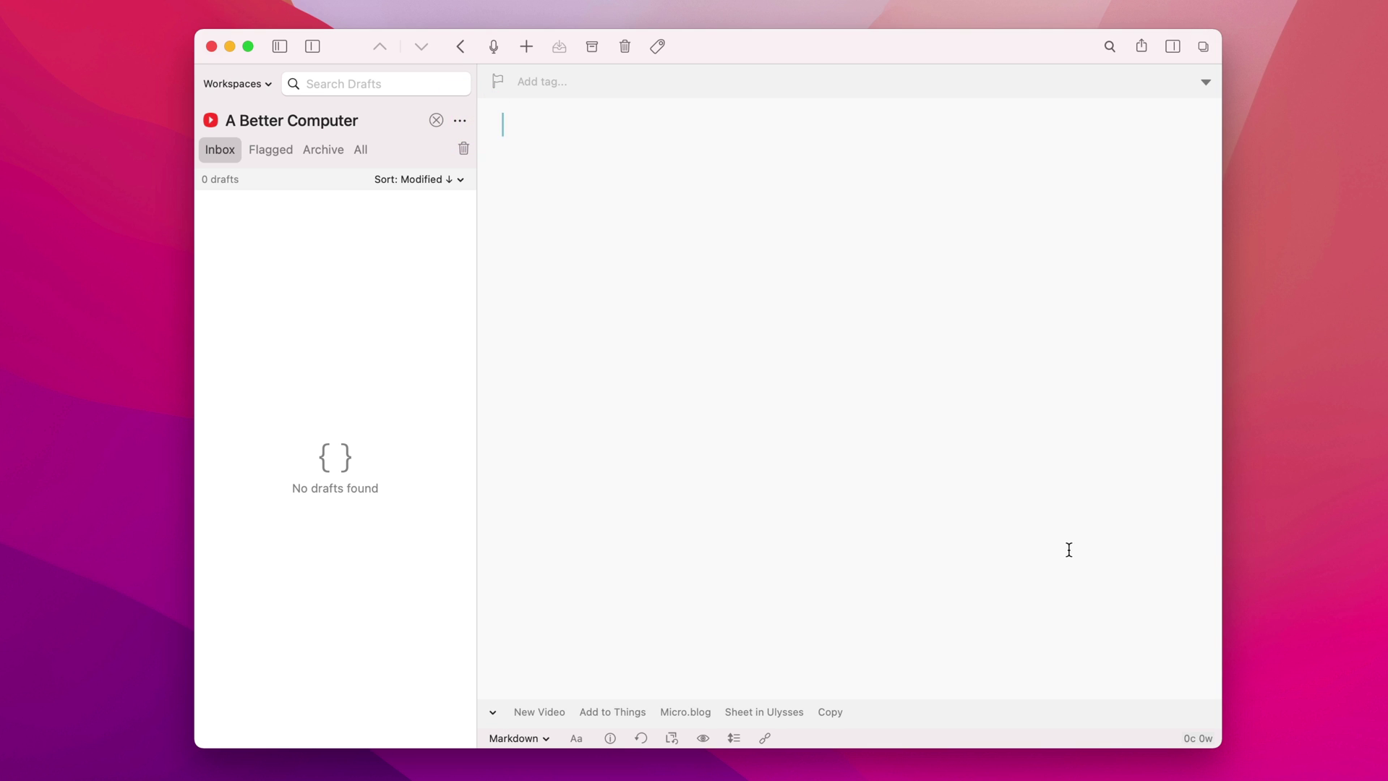
pyautogui.click(1172, 47)
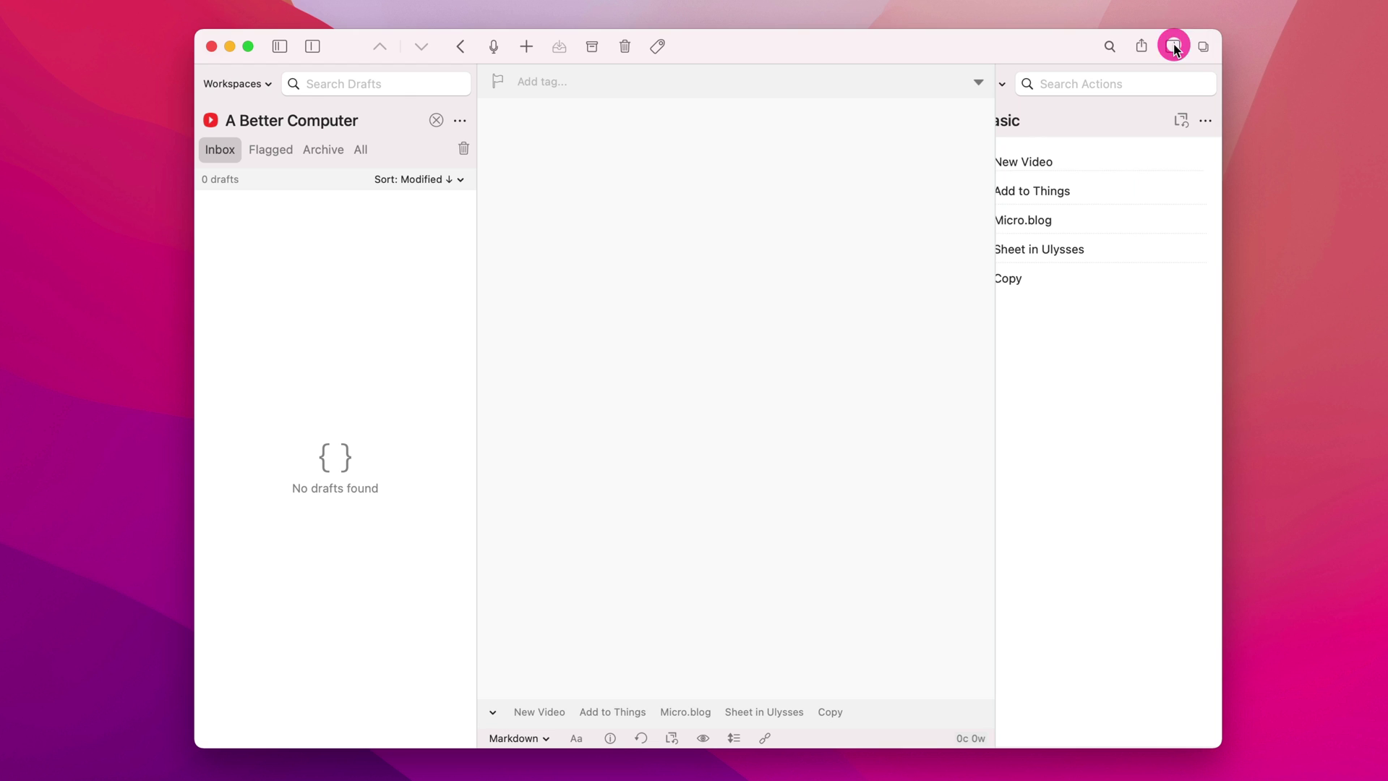
pyautogui.rightClick(1033, 337)
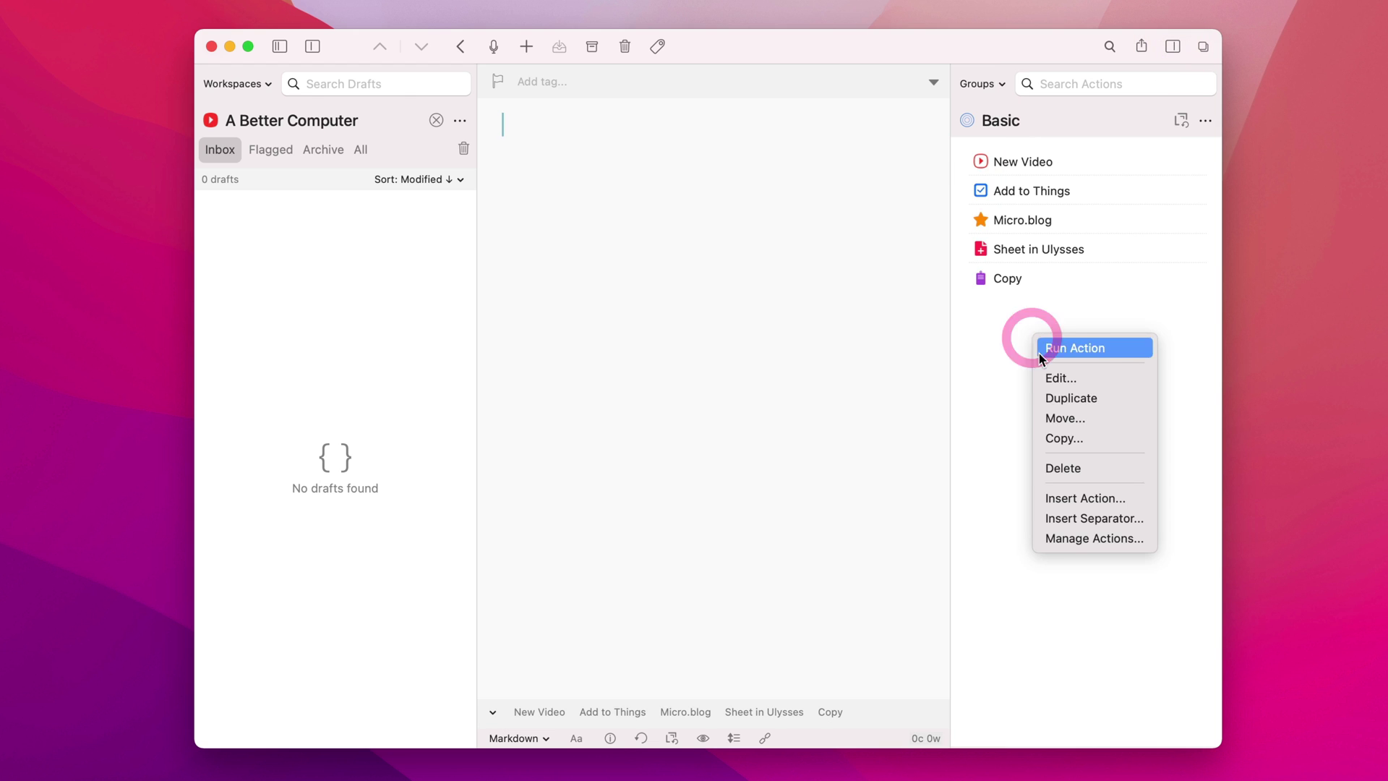
# Insert a new action named New Doc with a pink document icon
pyautogui.click(1071, 499)
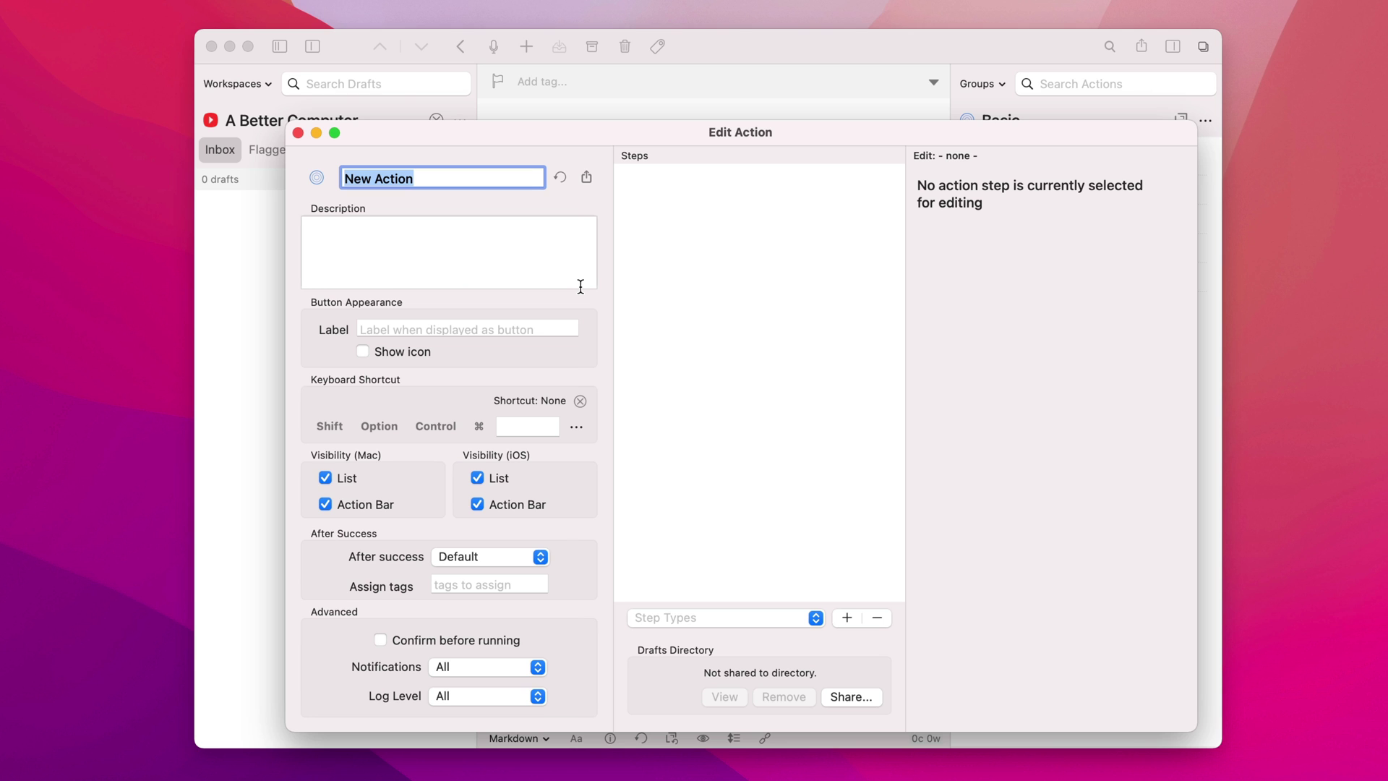
pyautogui.write('New Doc')
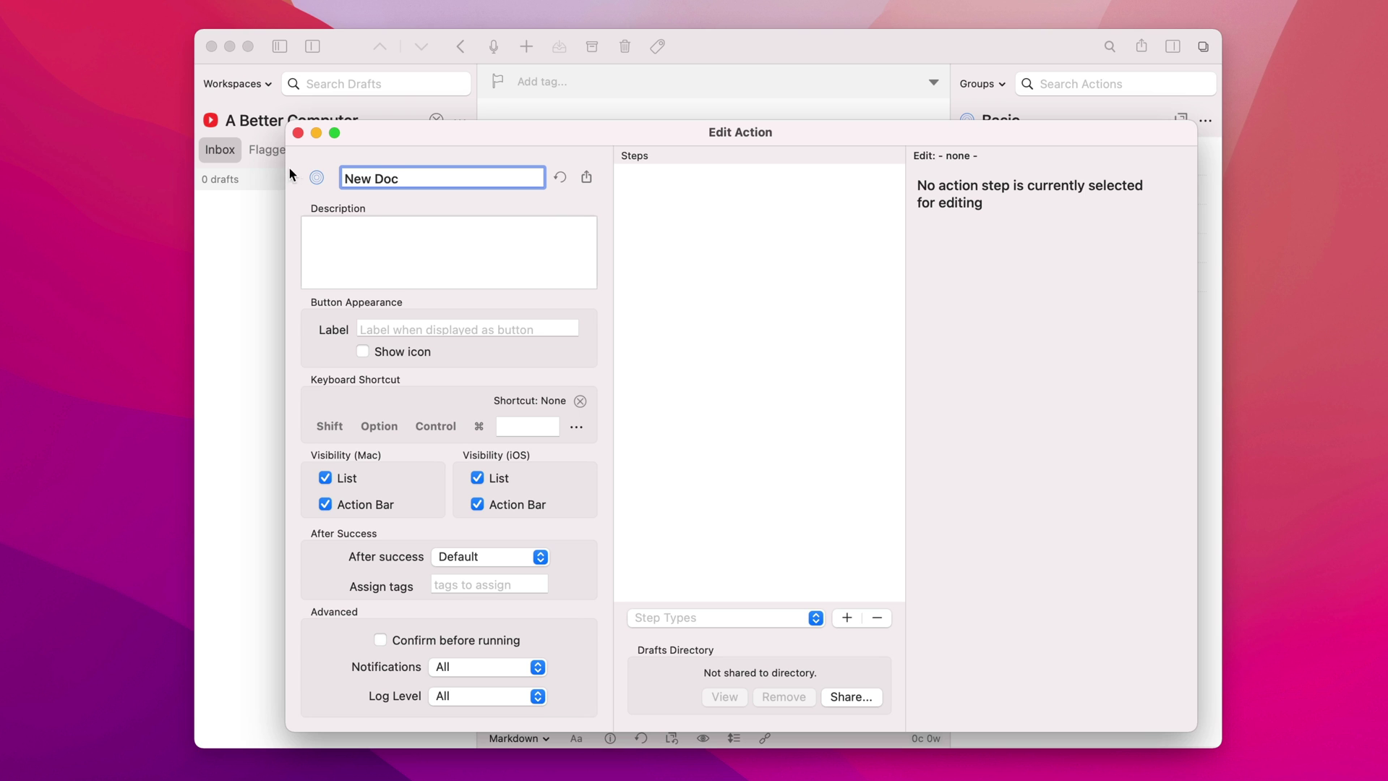
pyautogui.click(313, 175)
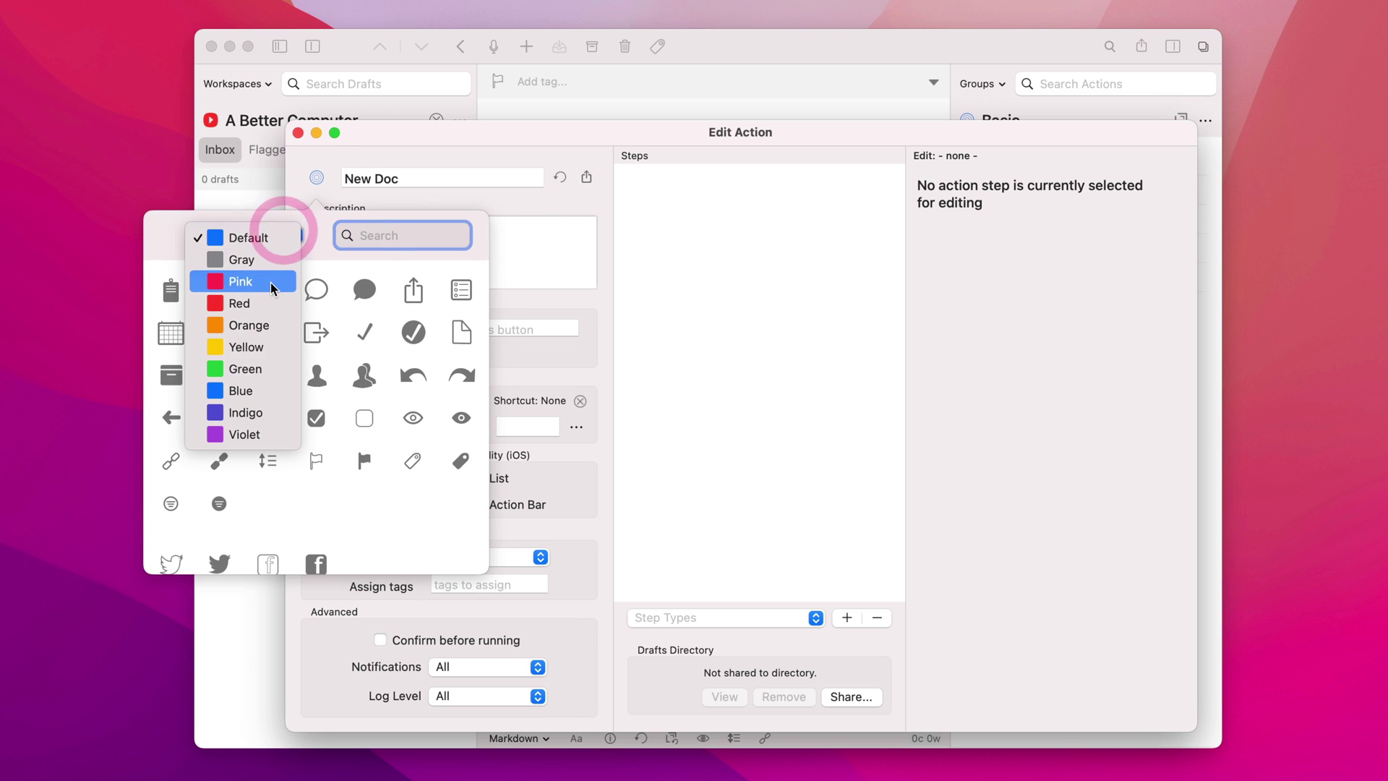
pyautogui.click(273, 284)
pyautogui.click(461, 332)
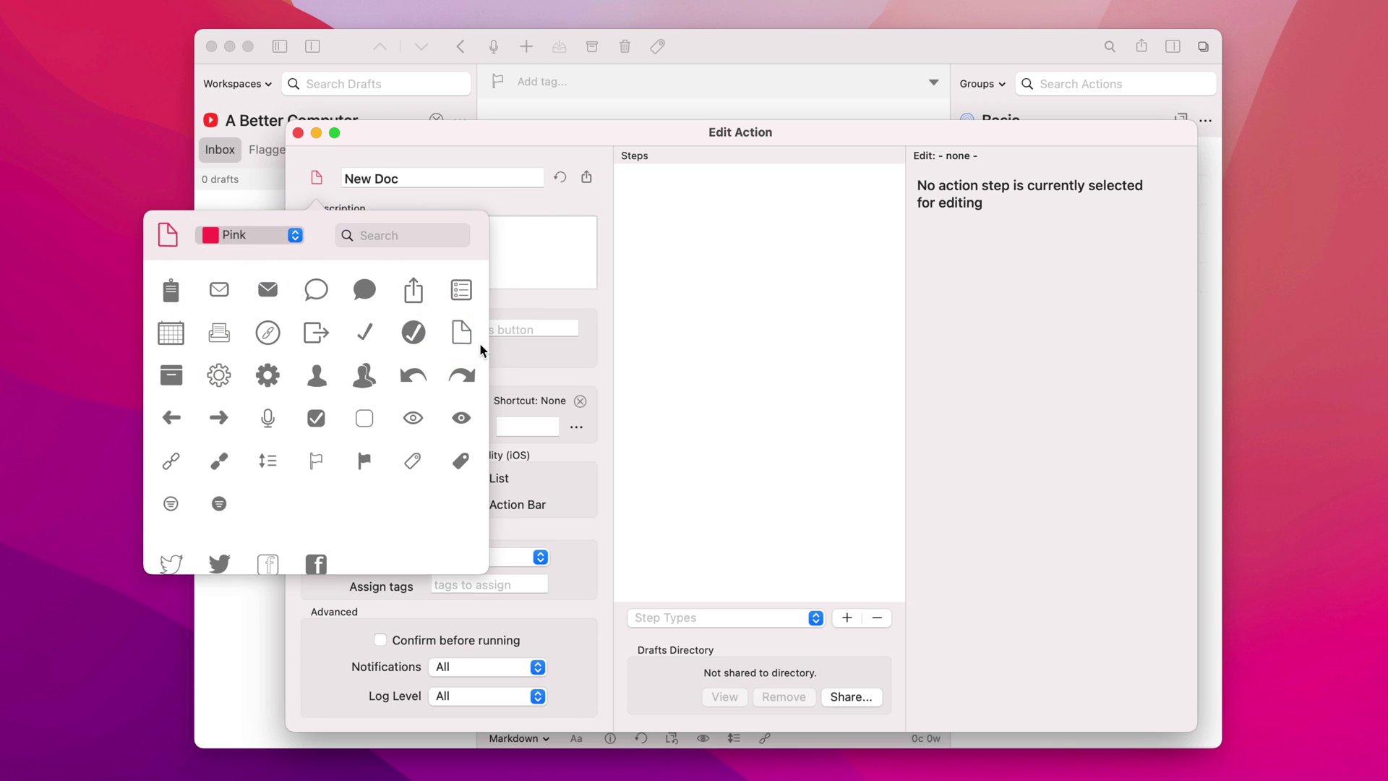
pyautogui.click(542, 209)
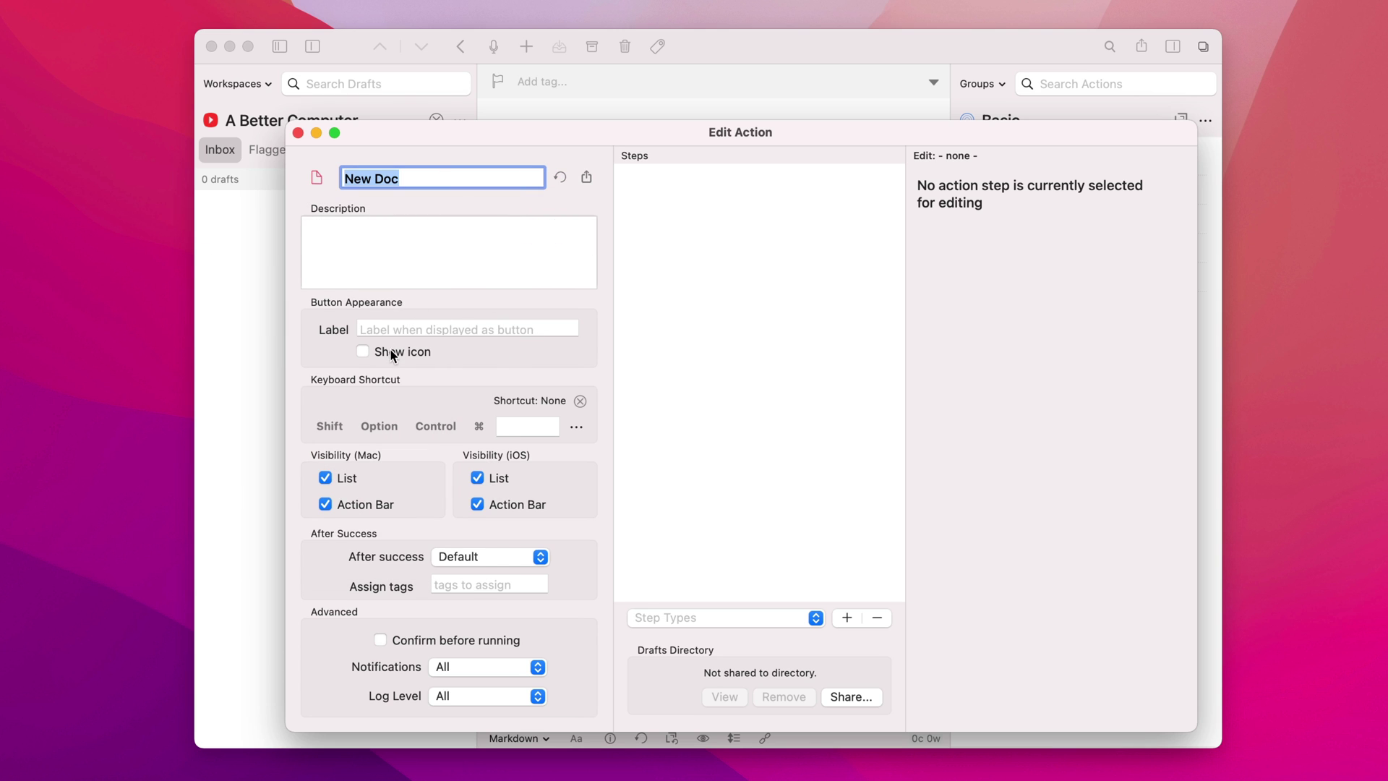
# Give New Doc the shortcut Option+Control+Command+Q and the tag abc
pyautogui.click(379, 426)
pyautogui.click(436, 426)
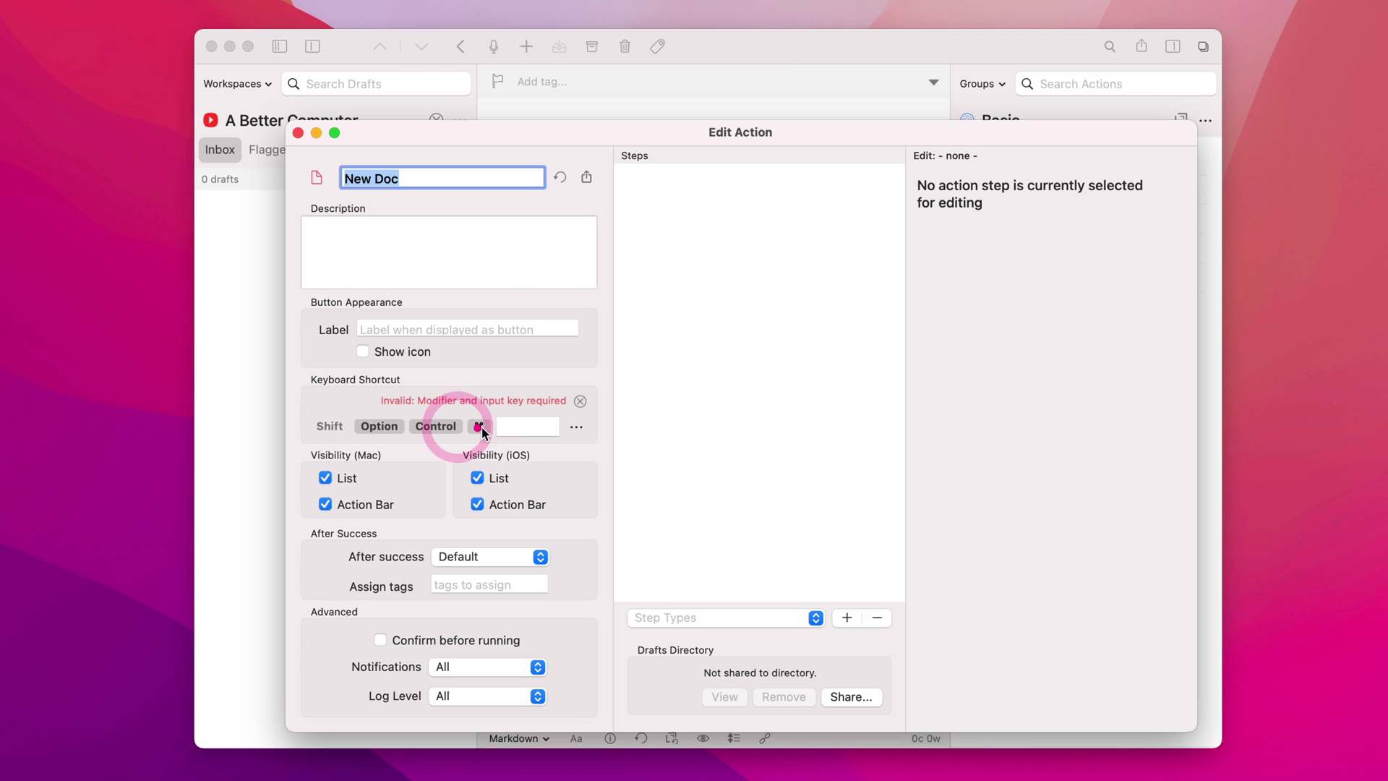
pyautogui.click(479, 426)
pyautogui.click(517, 426)
pyautogui.write('q')
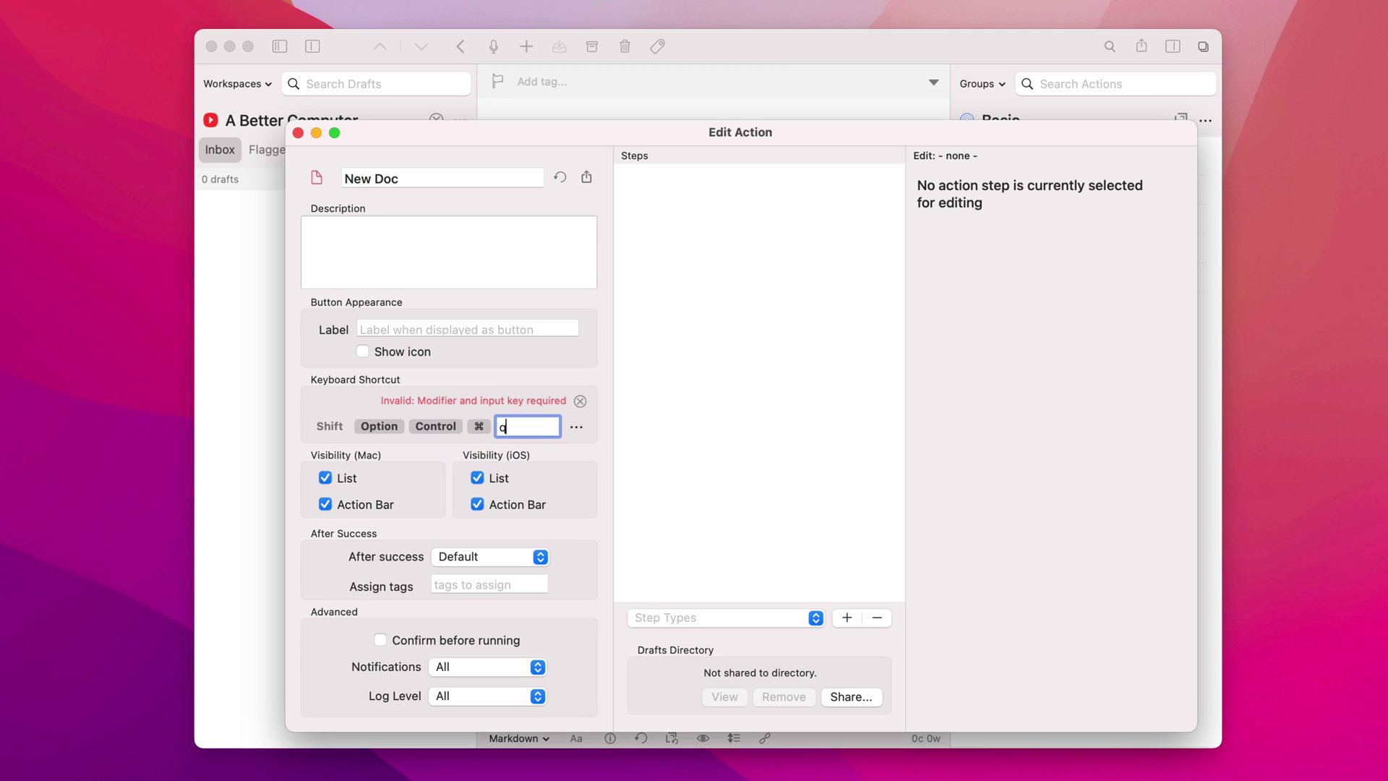
pyautogui.click(579, 442)
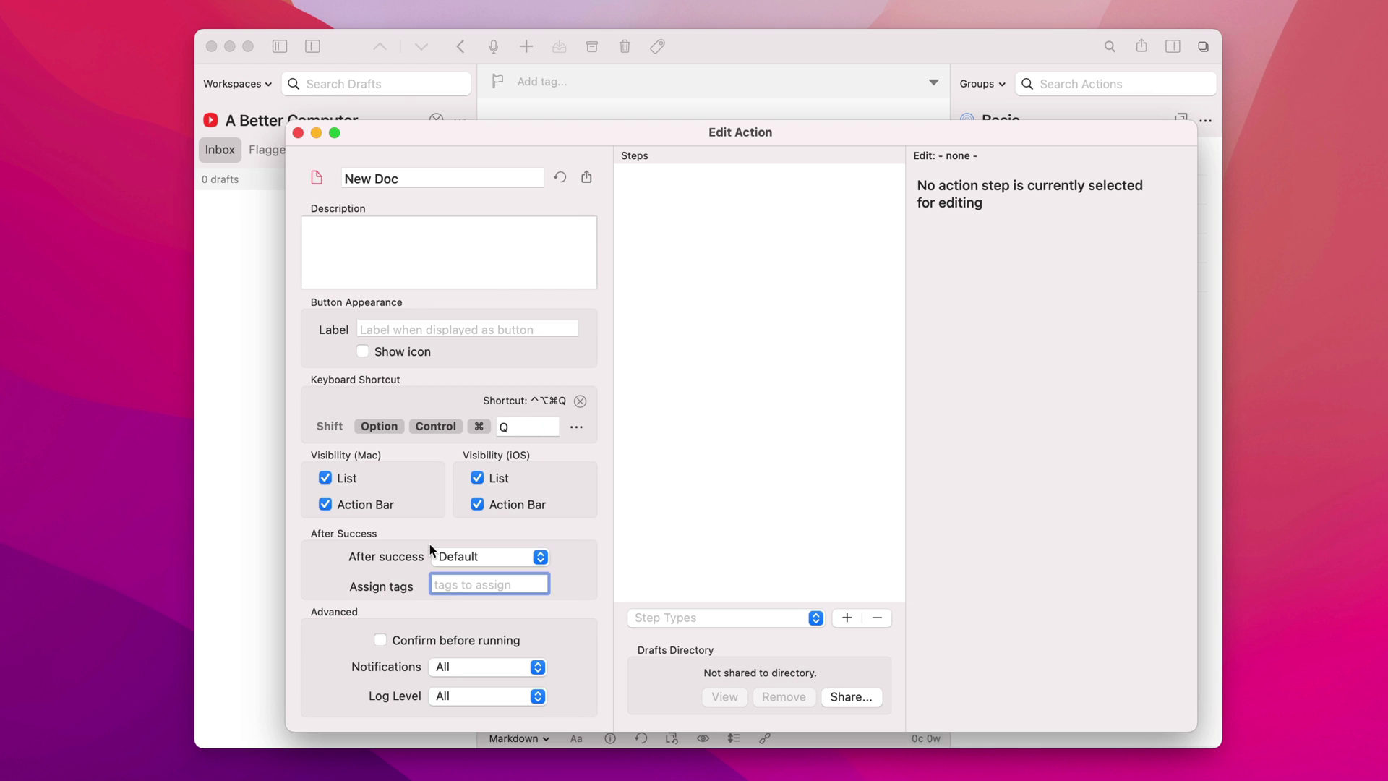
pyautogui.write('abc')
# Confirm the abc tag and add an Insert Text step to the New Doc action
pyautogui.click(708, 243)
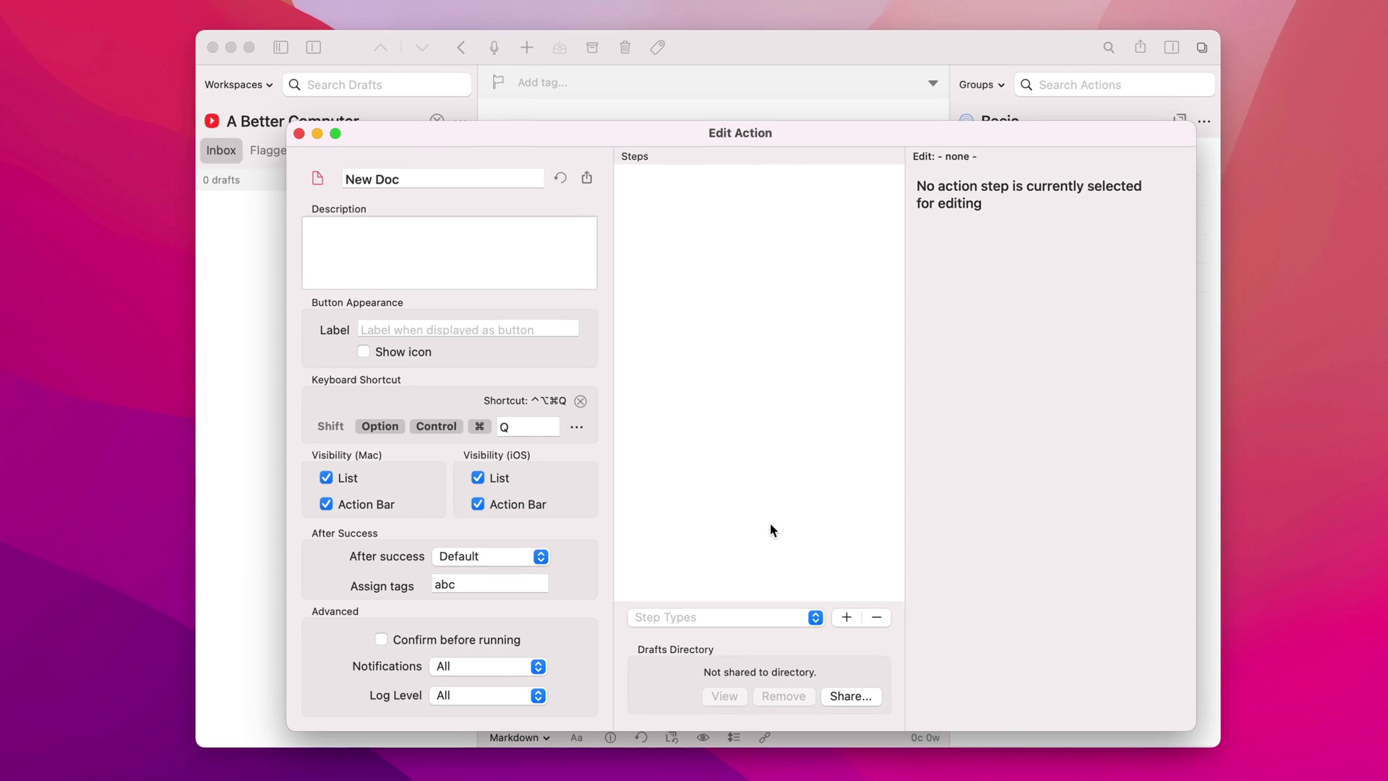
pyautogui.click(737, 617)
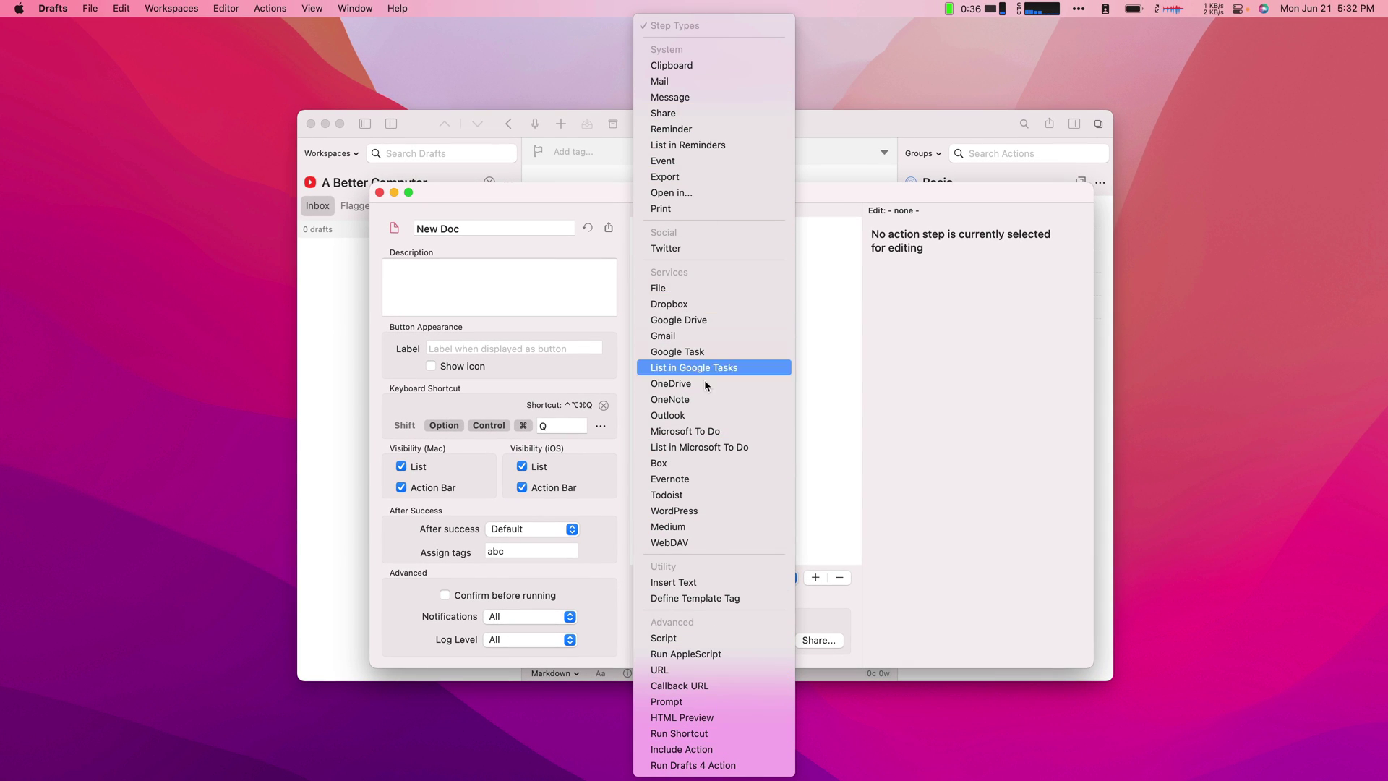
pyautogui.click(737, 583)
pyautogui.click(816, 578)
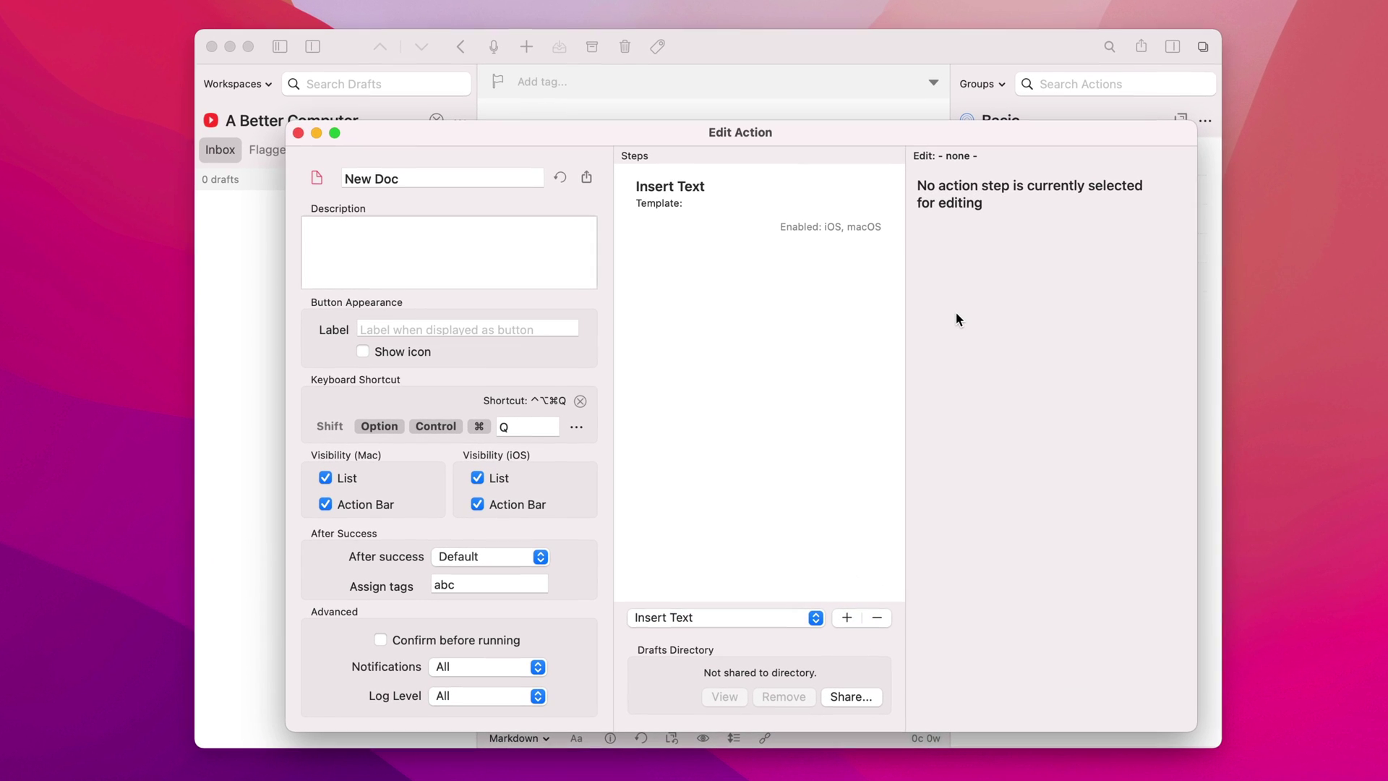
# Paste the YouTube video template into Insert Text and review its Date Created, Title and Video Number lines
pyautogui.click(714, 211)
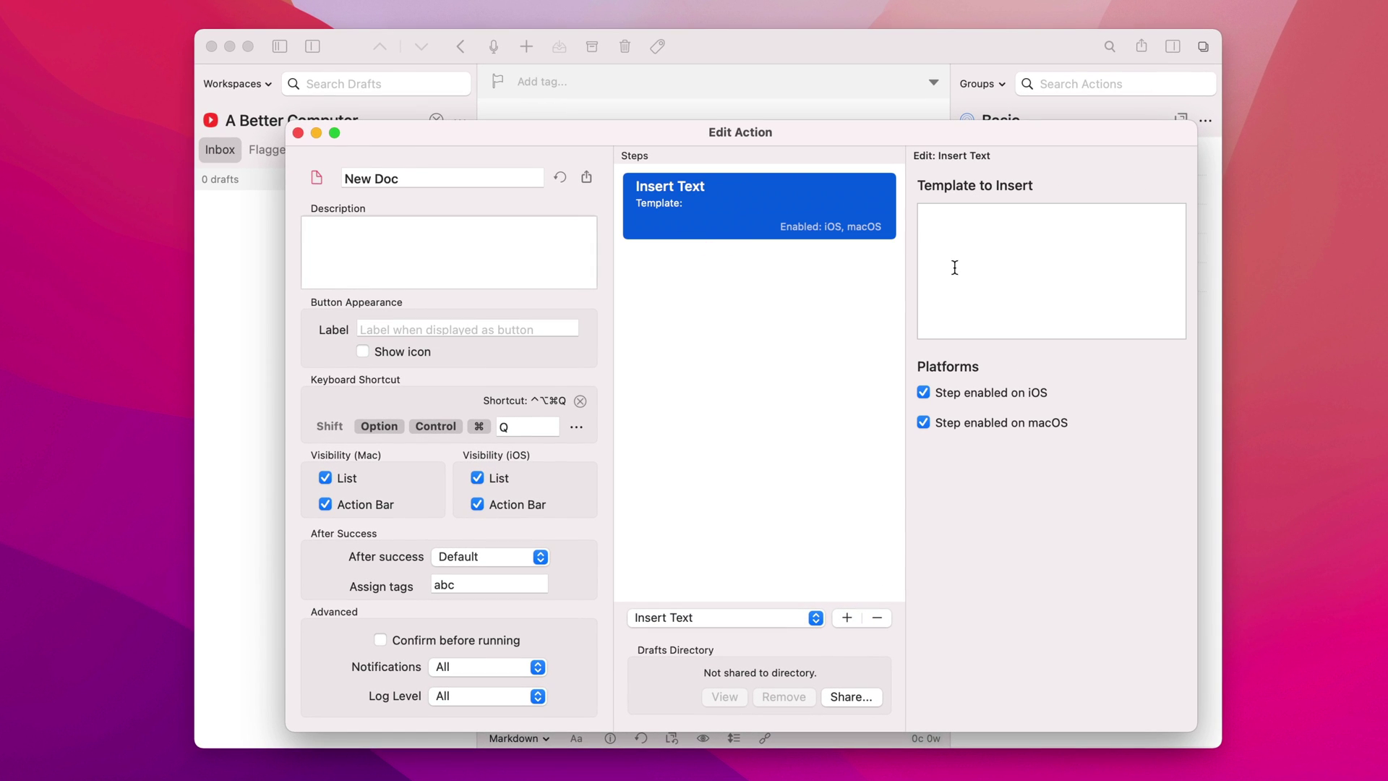
pyautogui.click(995, 254)
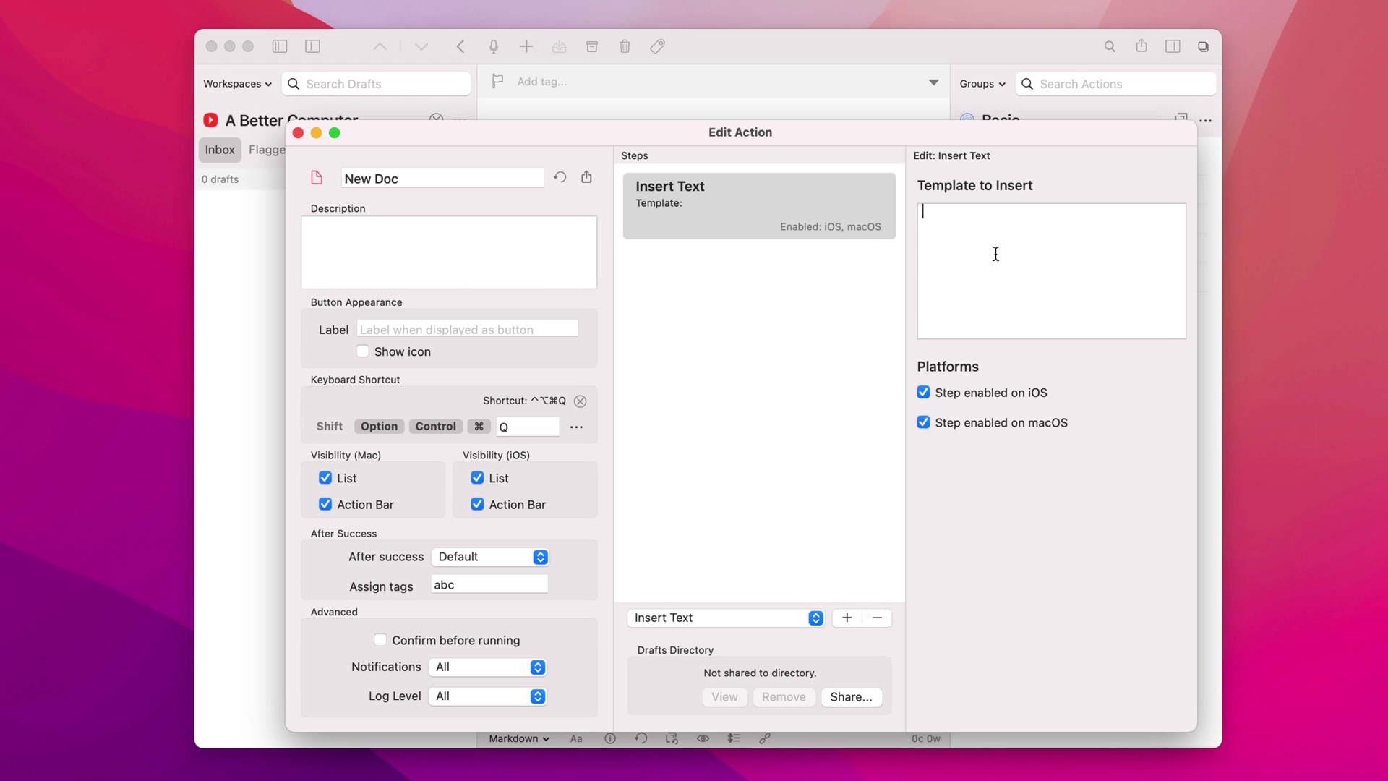
pyautogui.write('--- Date Created: [[date]] YouTube Title: YouTube URL: Video Number: ---  ## Description  ## Script  ## Research')
pyautogui.scroll(3, 995, 254)
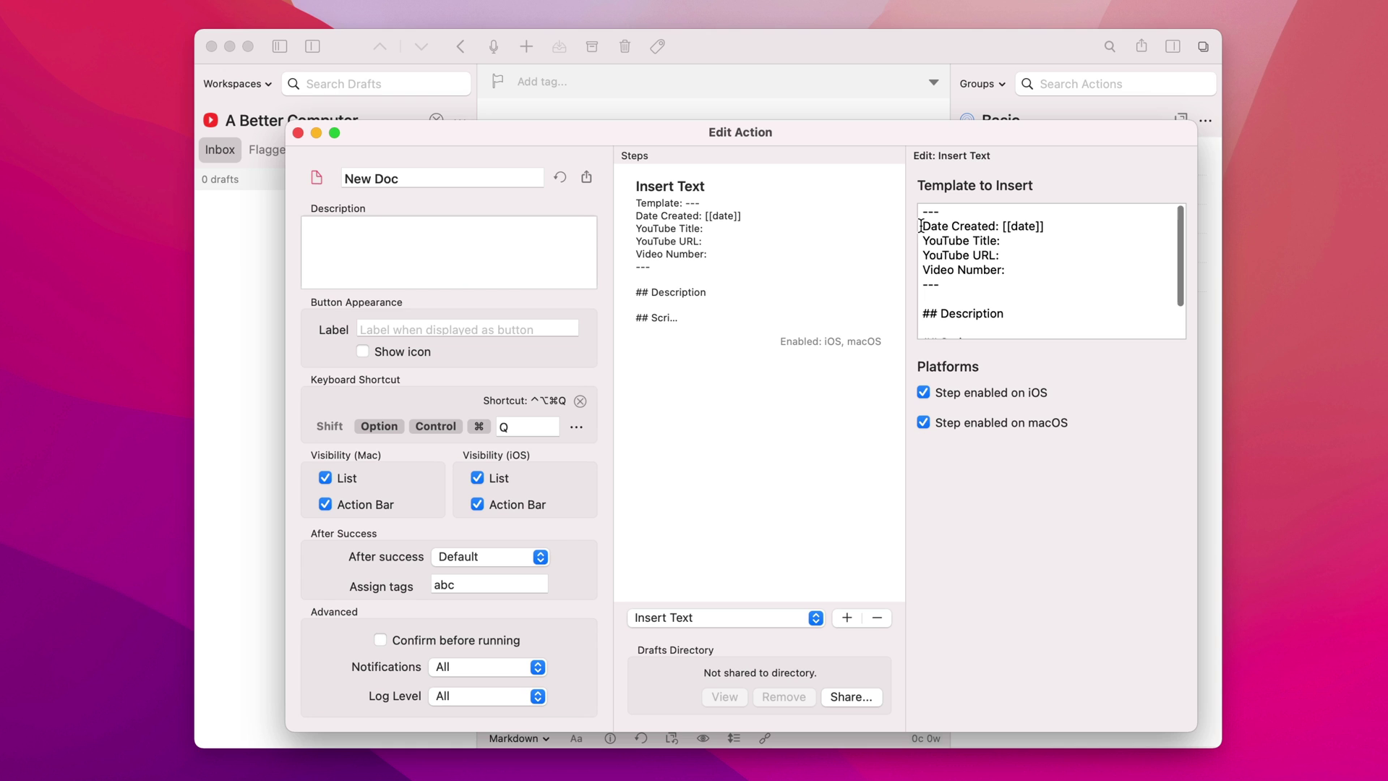
pyautogui.moveTo(921, 225); pyautogui.dragTo(1045, 230)
pyautogui.click(1045, 227)
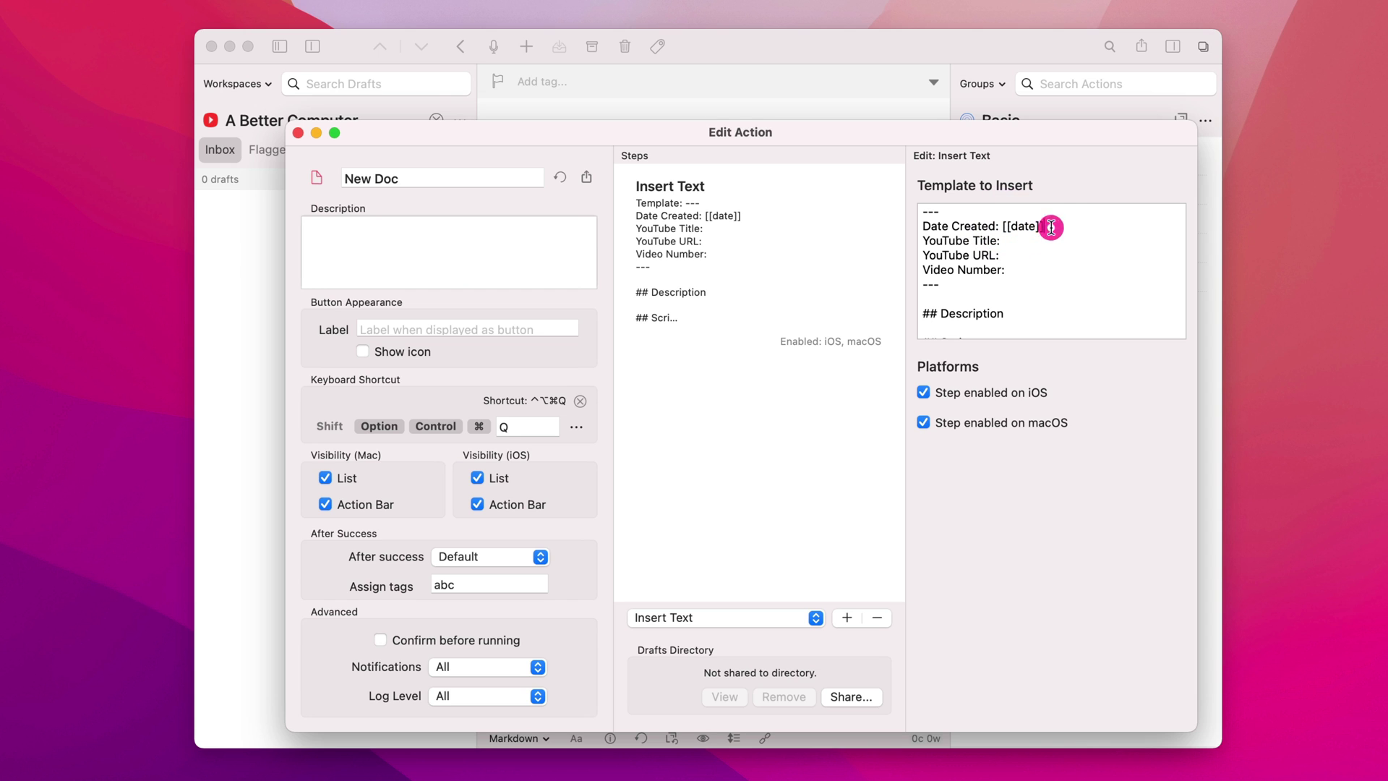
pyautogui.click(1018, 246)
pyautogui.click(1012, 271)
pyautogui.scroll(-2, 1016, 284)
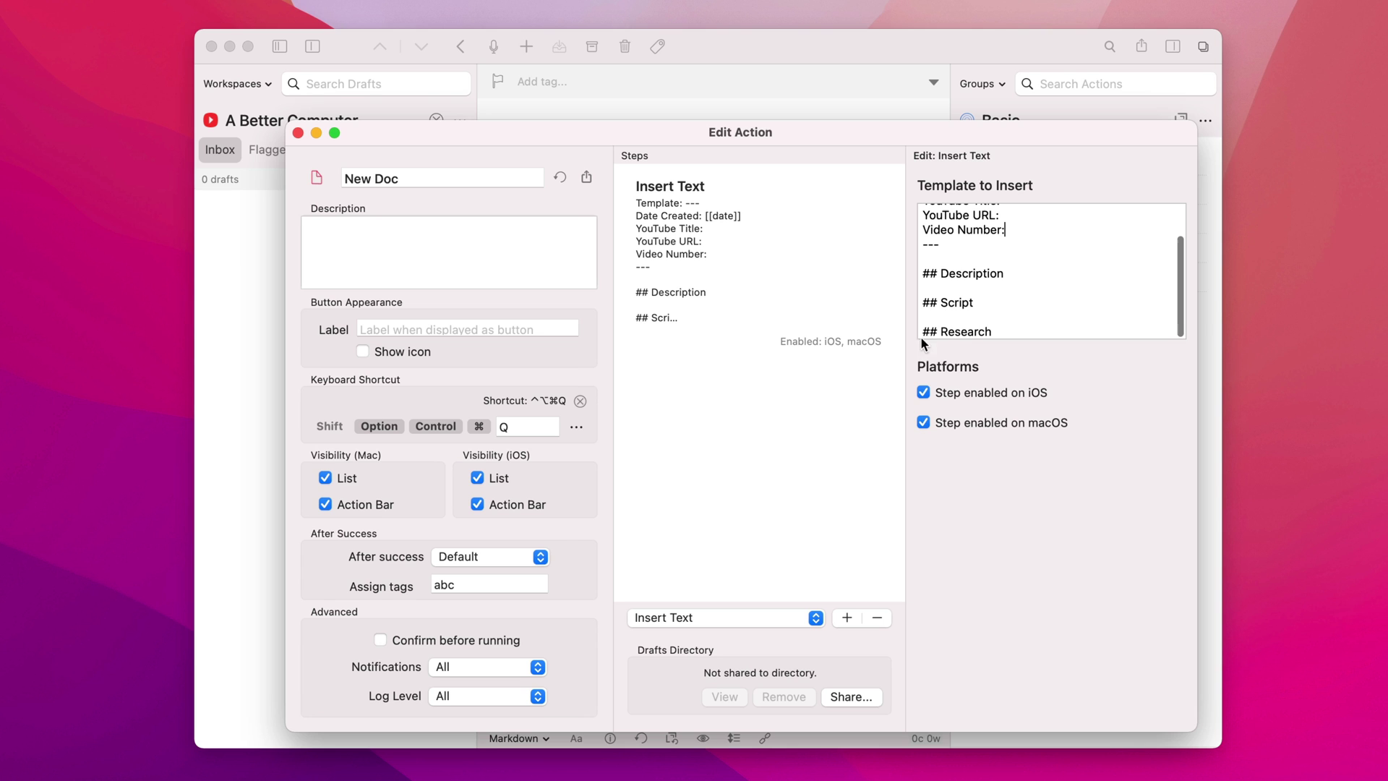
pyautogui.click(1035, 282)
# Swap the template text for '# Title goes here' above 'Body goes here'
pyautogui.press('super+a')
pyautogui.press('BackSpace')
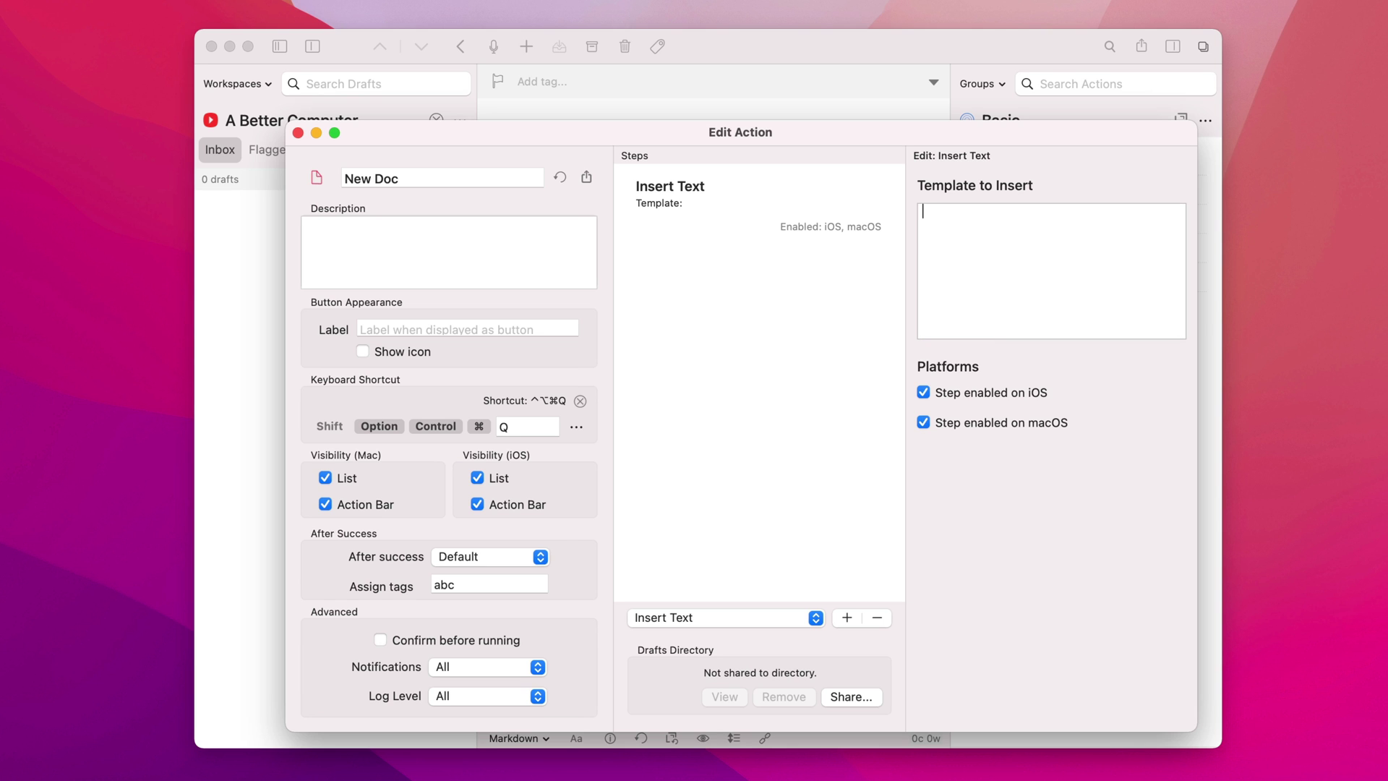
pyautogui.write('# Title goes here  Body goes here')
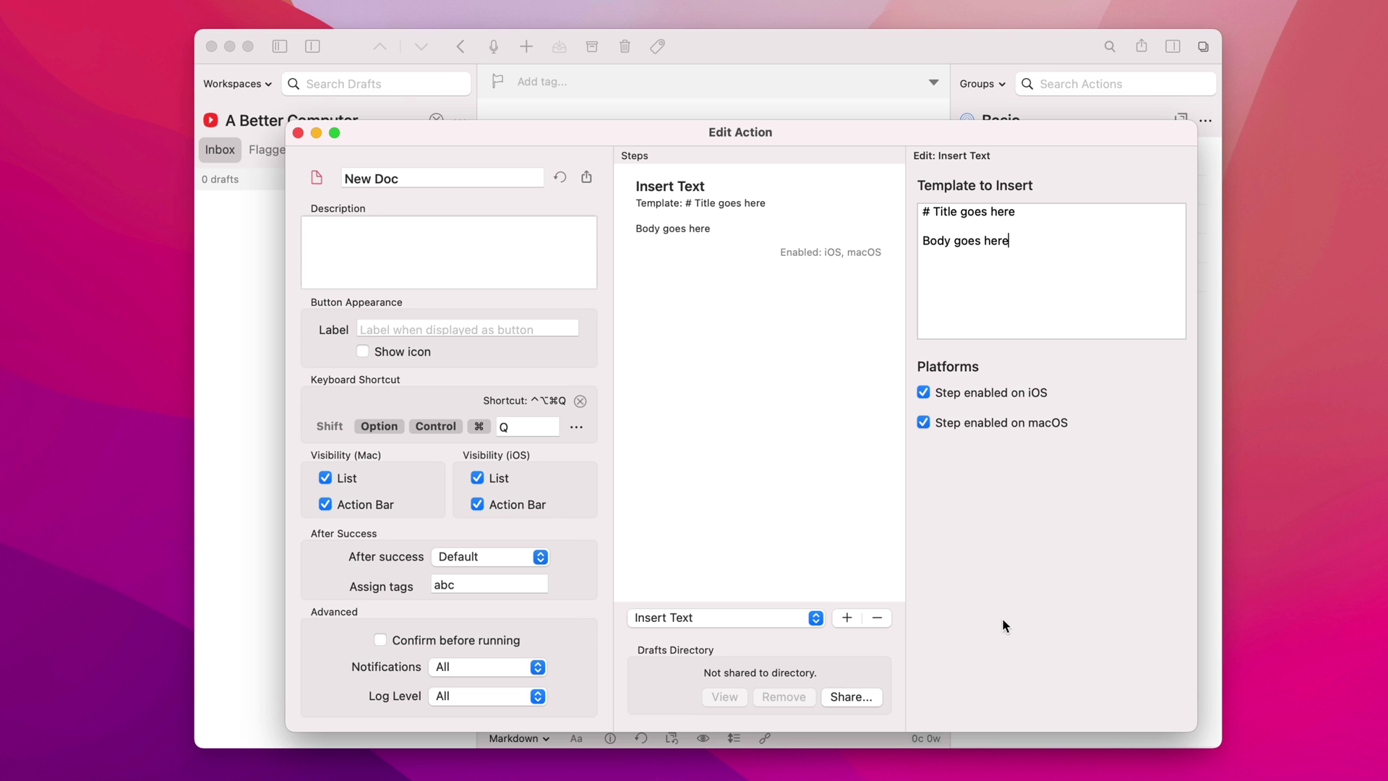
# Save New Doc, hide the Actions sidebar, run New Doc on the empty draft, and clear the result
pyautogui.click(298, 133)
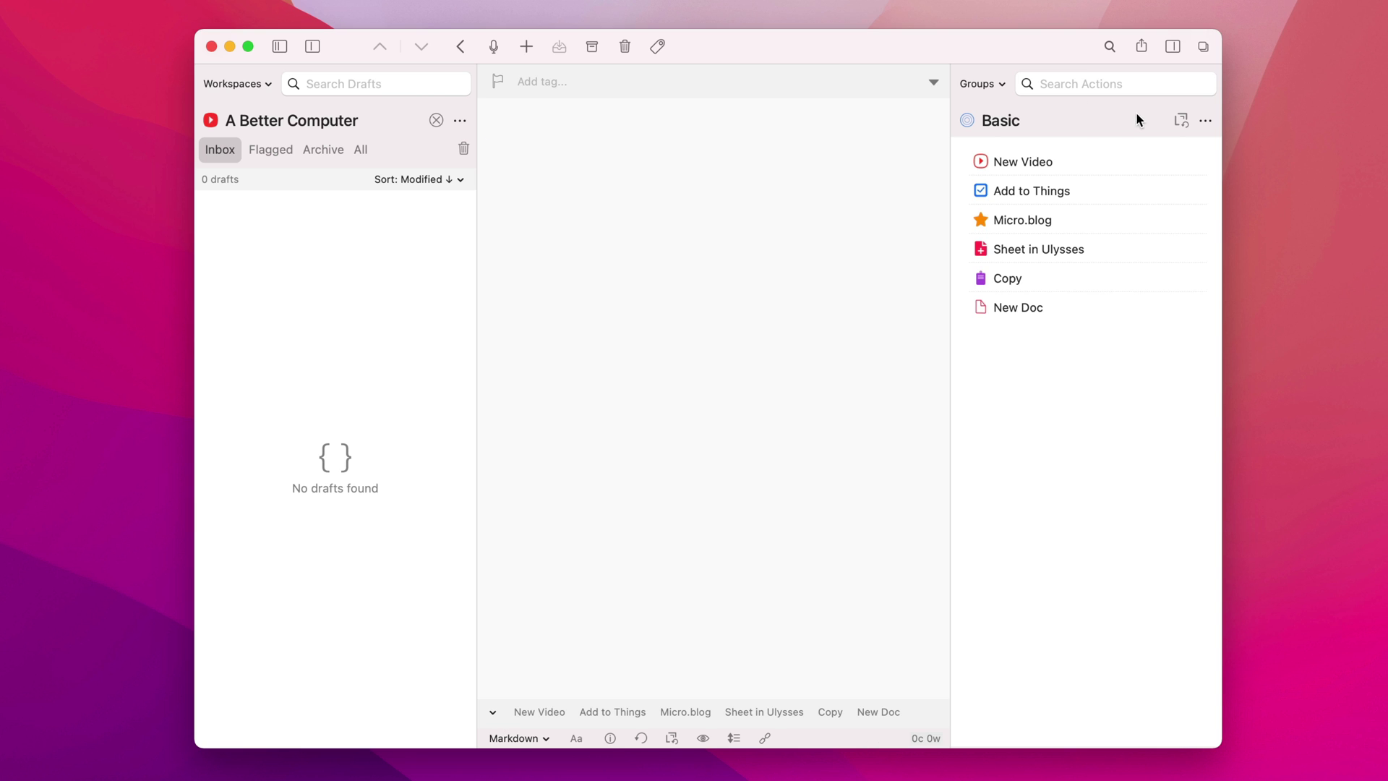
pyautogui.click(1177, 47)
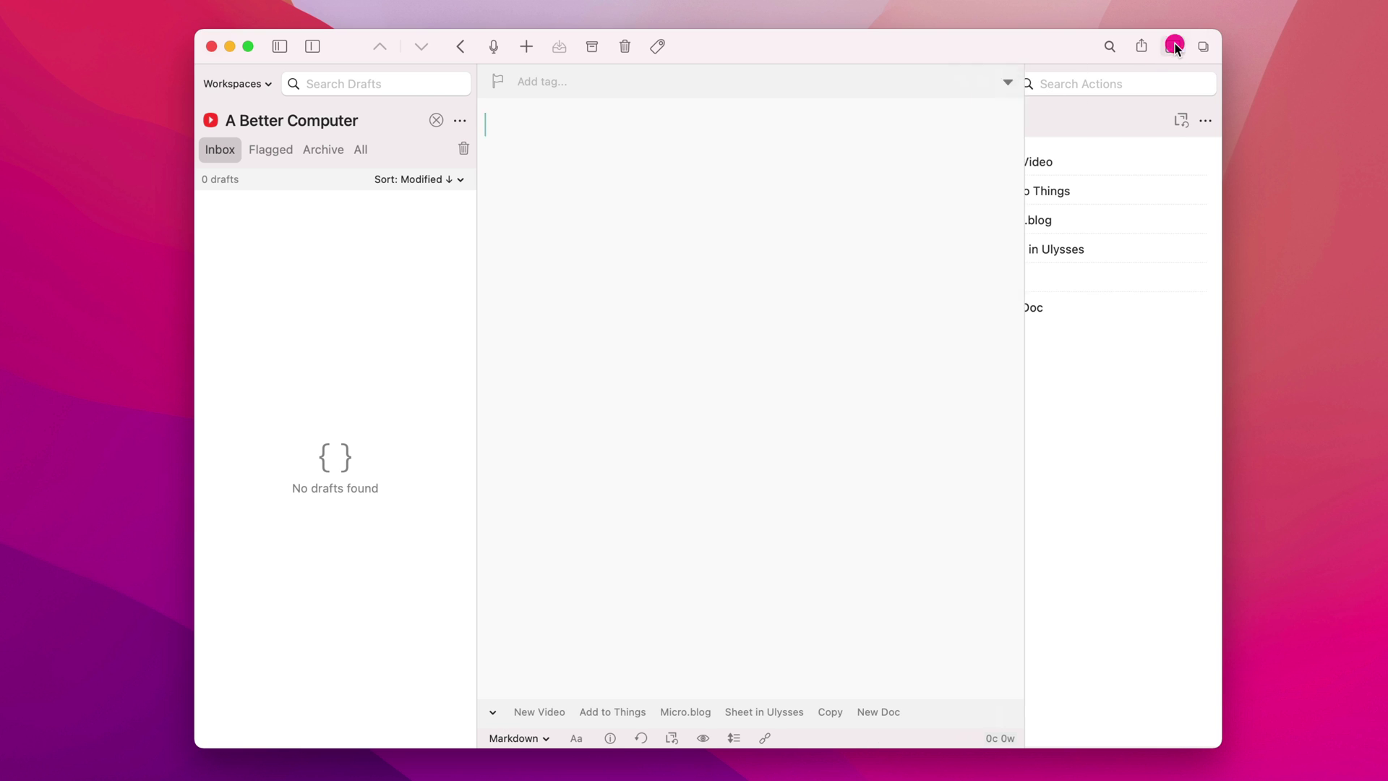
pyautogui.click(707, 247)
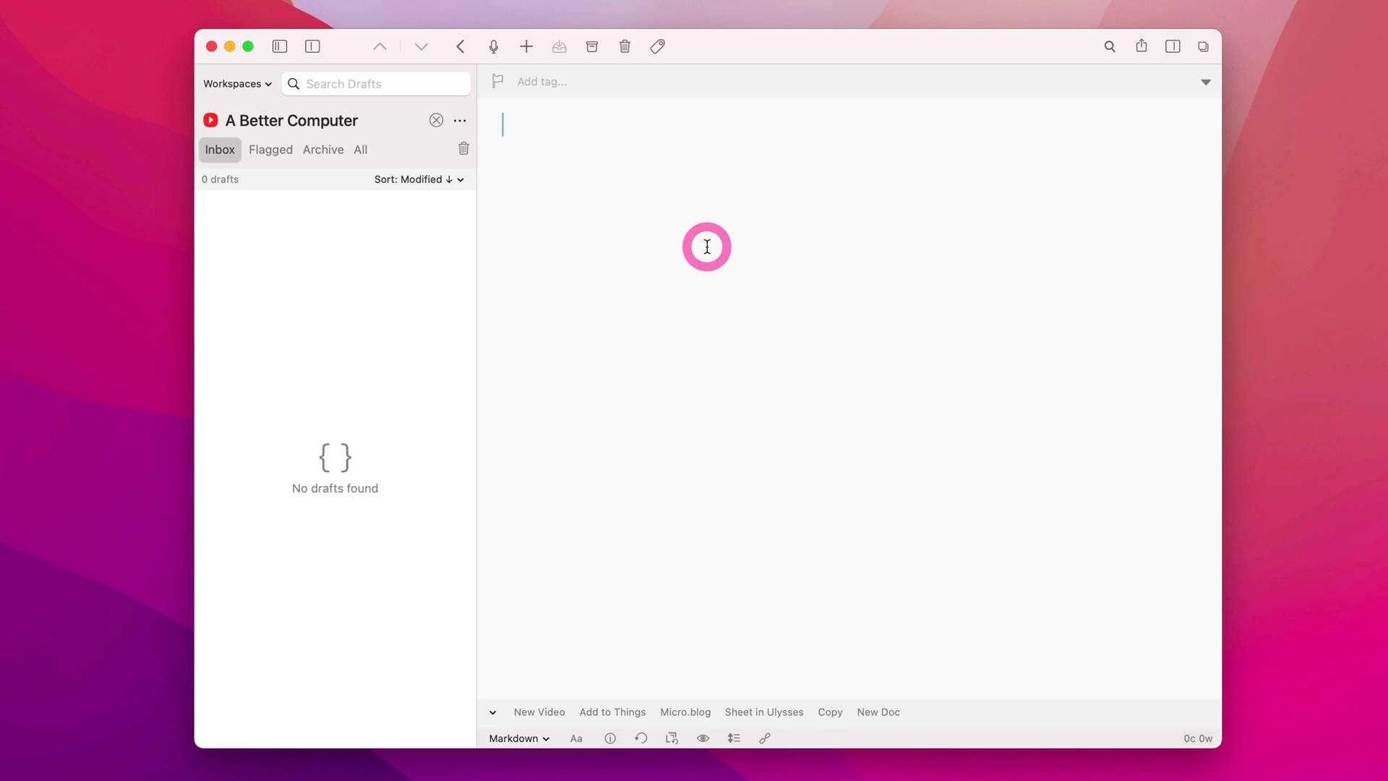
pyautogui.click(881, 712)
pyautogui.press('super+a')
pyautogui.click(351, 84)
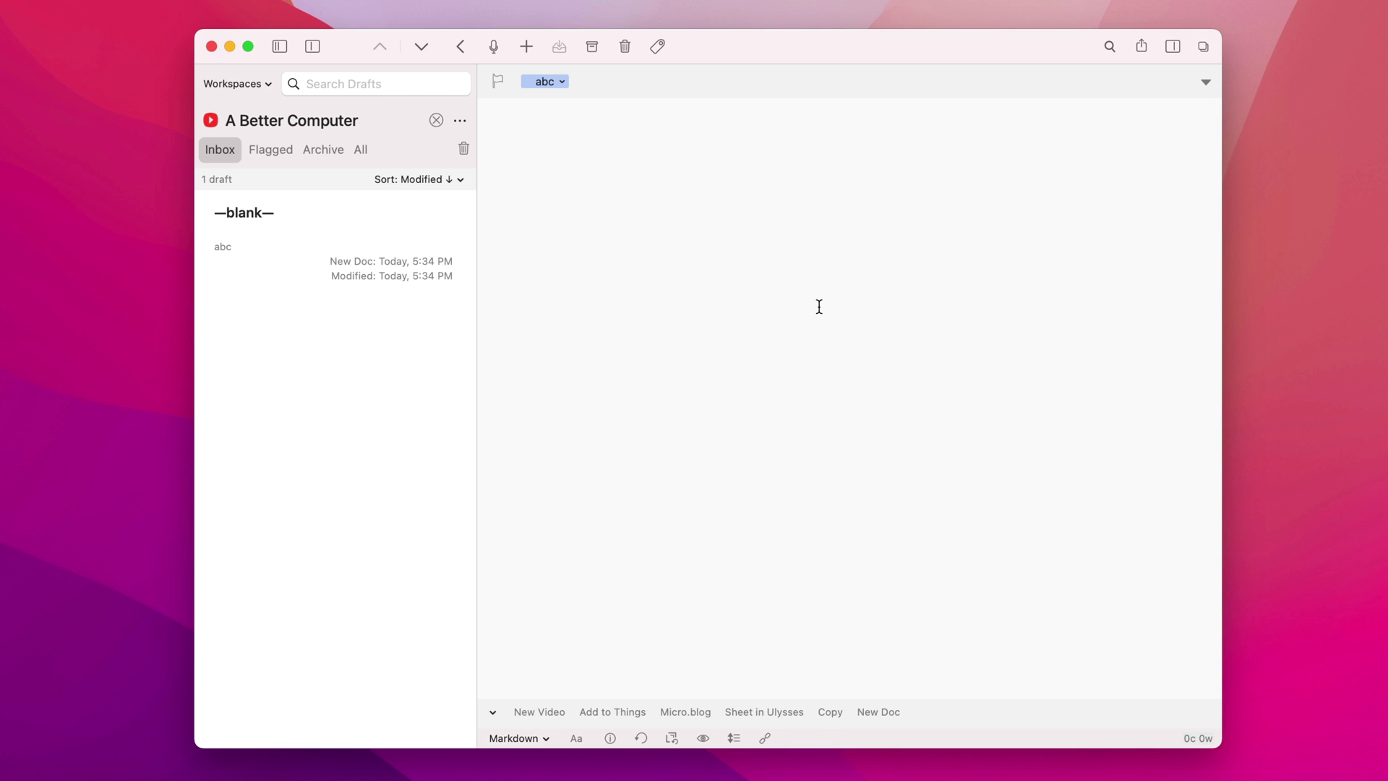
pyautogui.press('ctrl+alt+super')
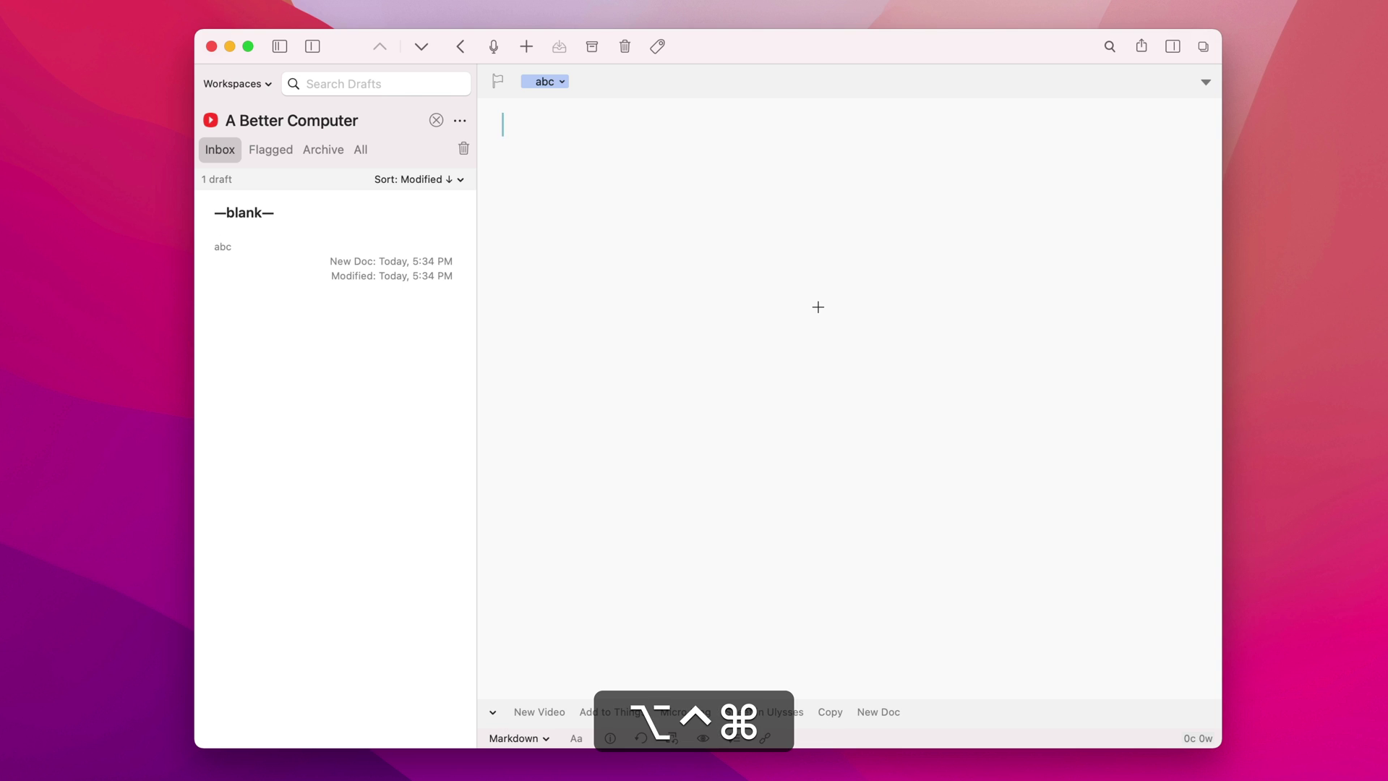
# Run New Doc with ^⌥⌘Q and fill in '# This is the Title' and 'This is going to be a great article.'
pyautogui.press('ctrl+alt+super+q')
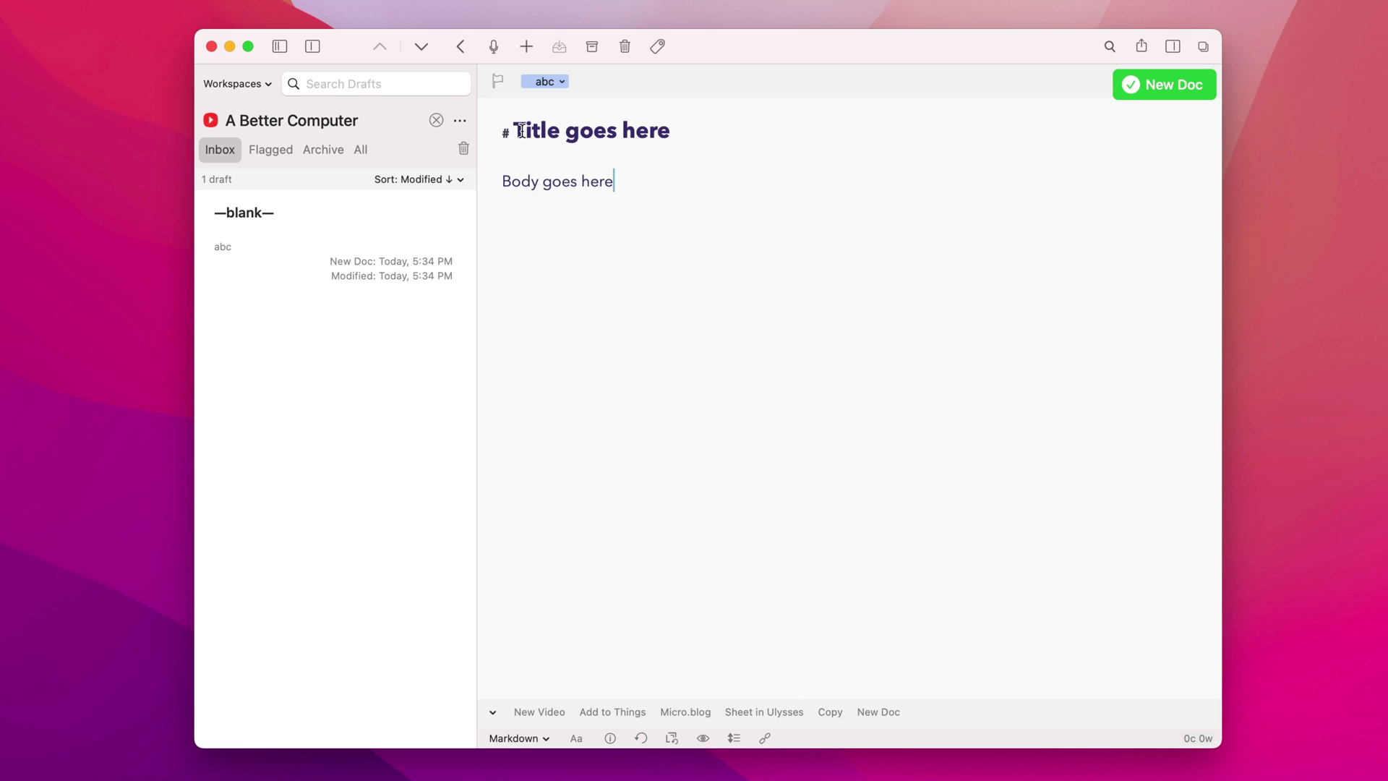
pyautogui.moveTo(514, 131); pyautogui.dragTo(680, 130)
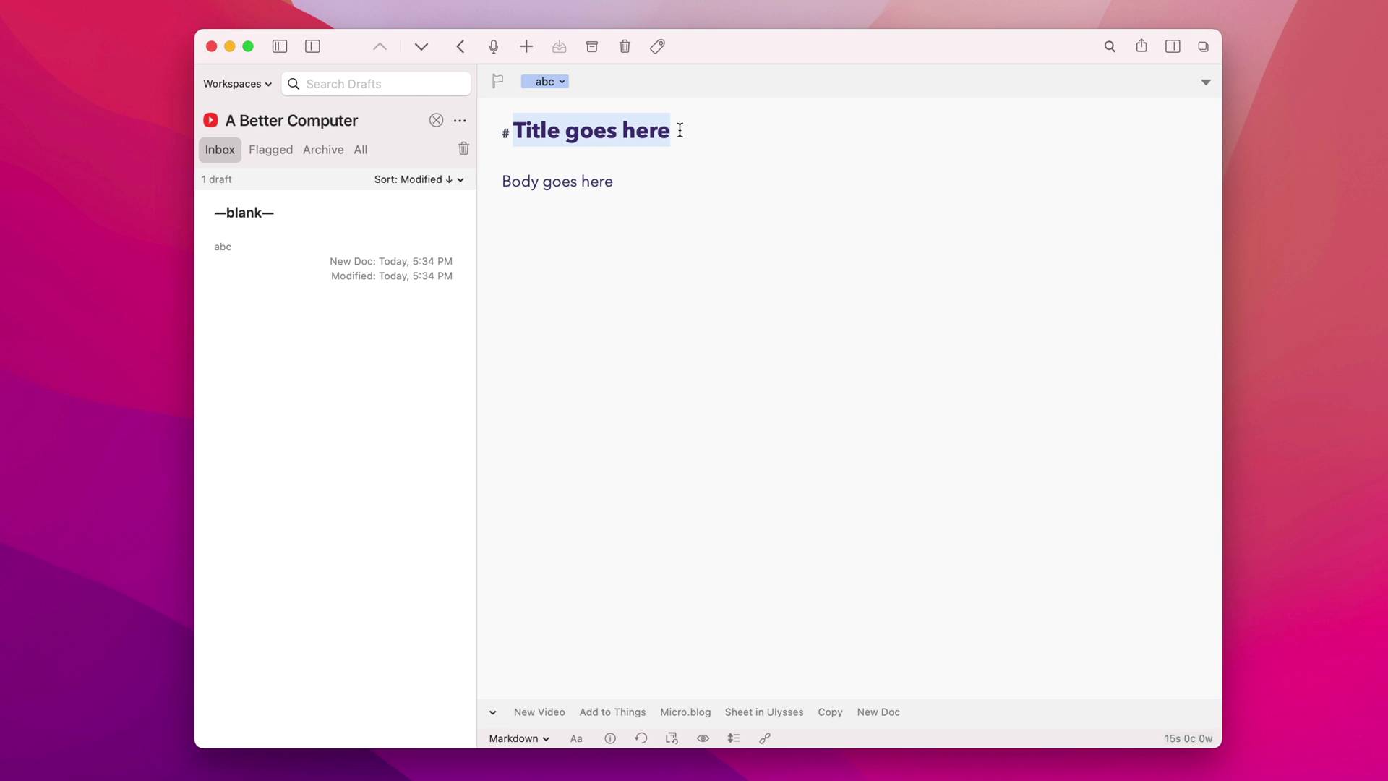
pyautogui.write('This is the Ti')
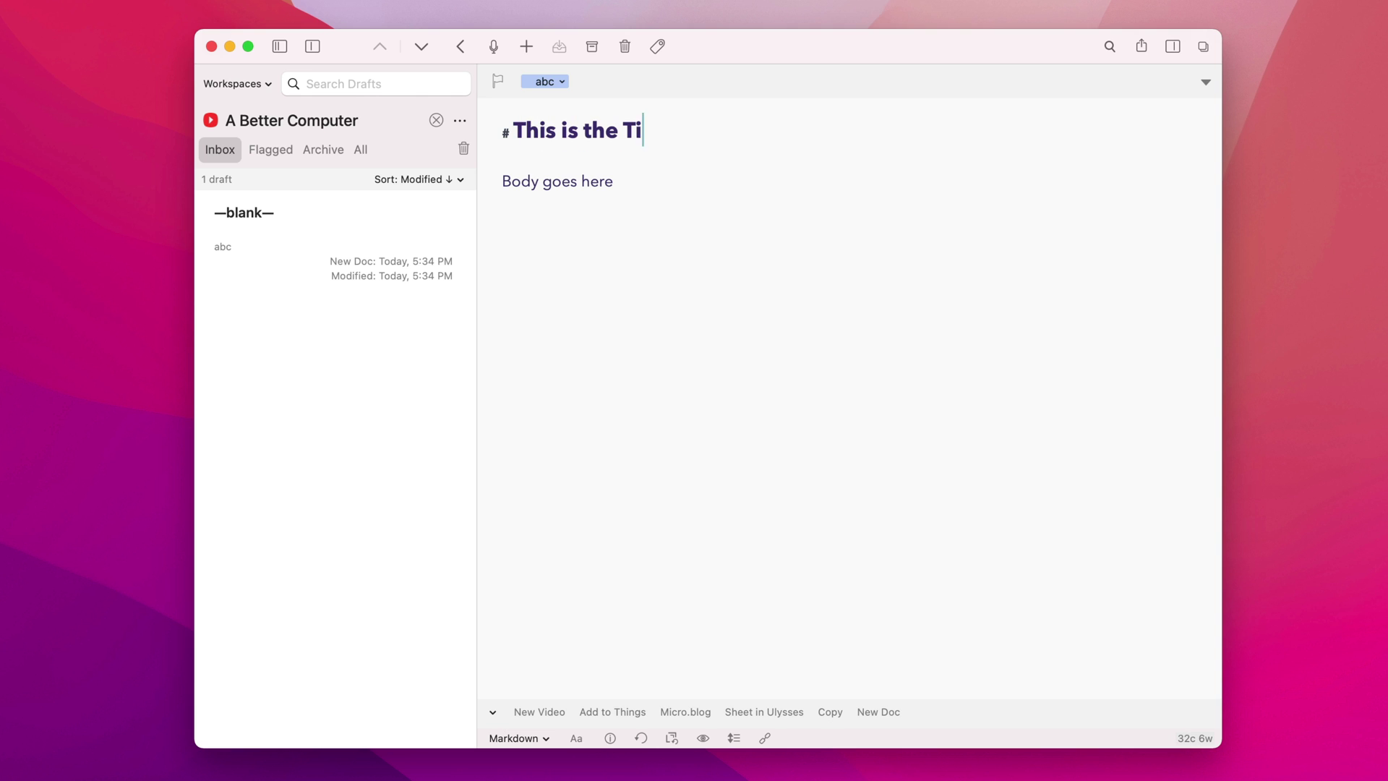
pyautogui.write('tle')
pyautogui.moveTo(688, 182); pyautogui.dragTo(427, 175)
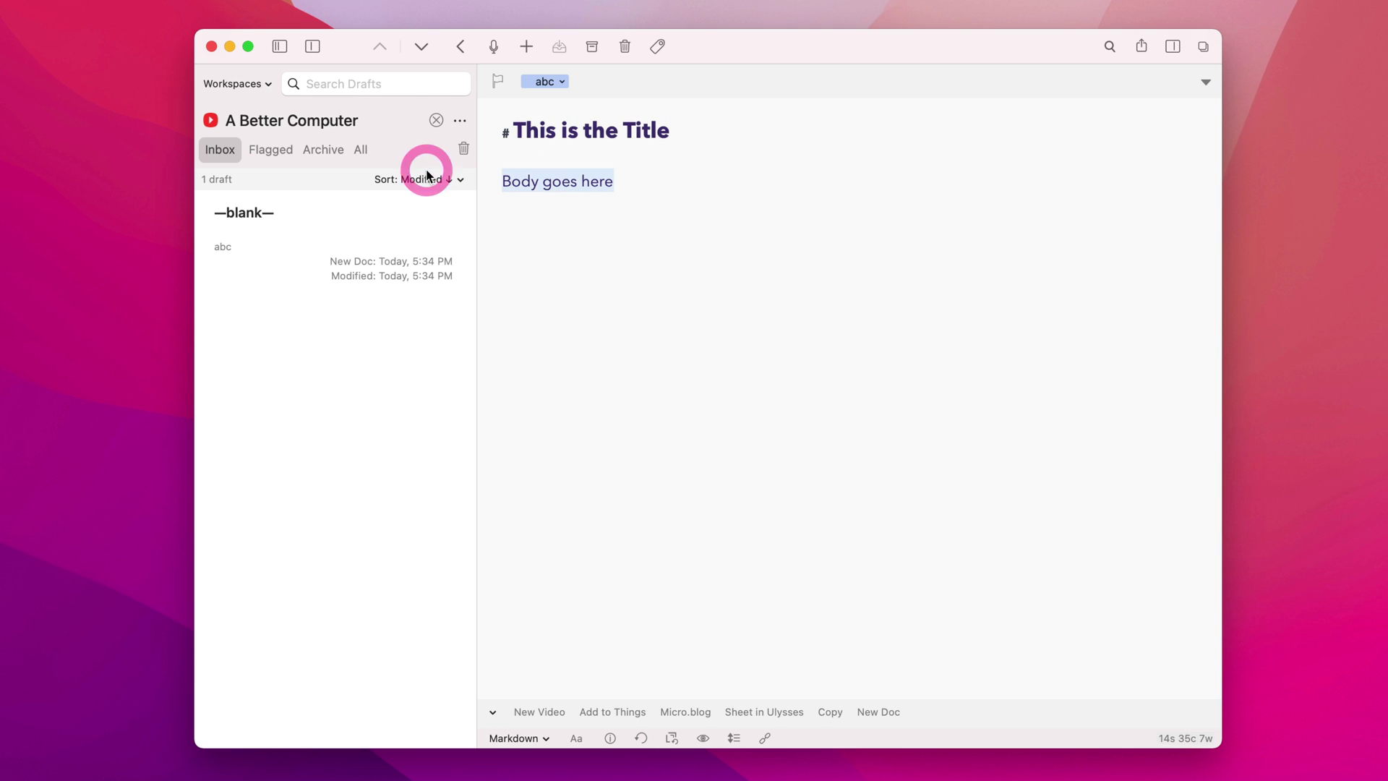
pyautogui.write('This is going to ')
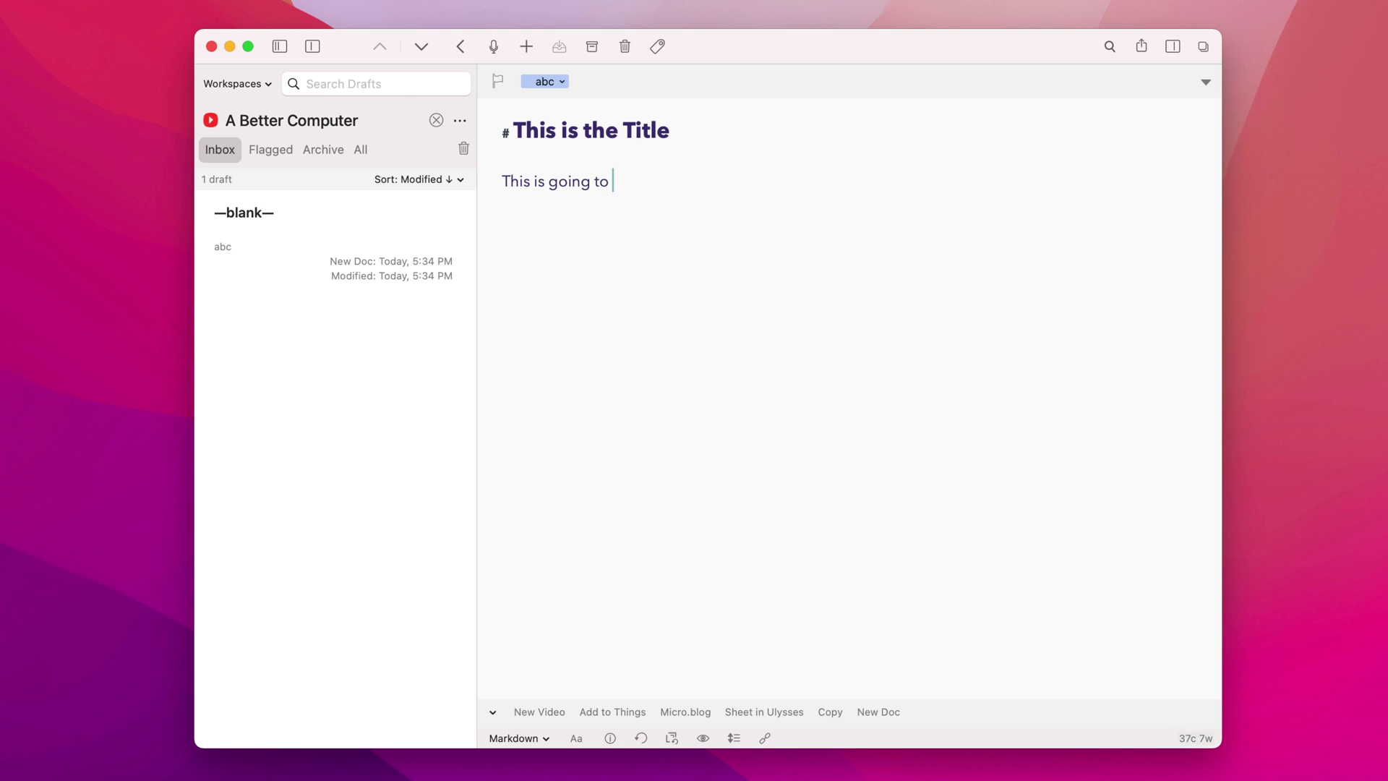
pyautogui.write('be a great article/')
pyautogui.press('BackSpace')
pyautogui.write('.')
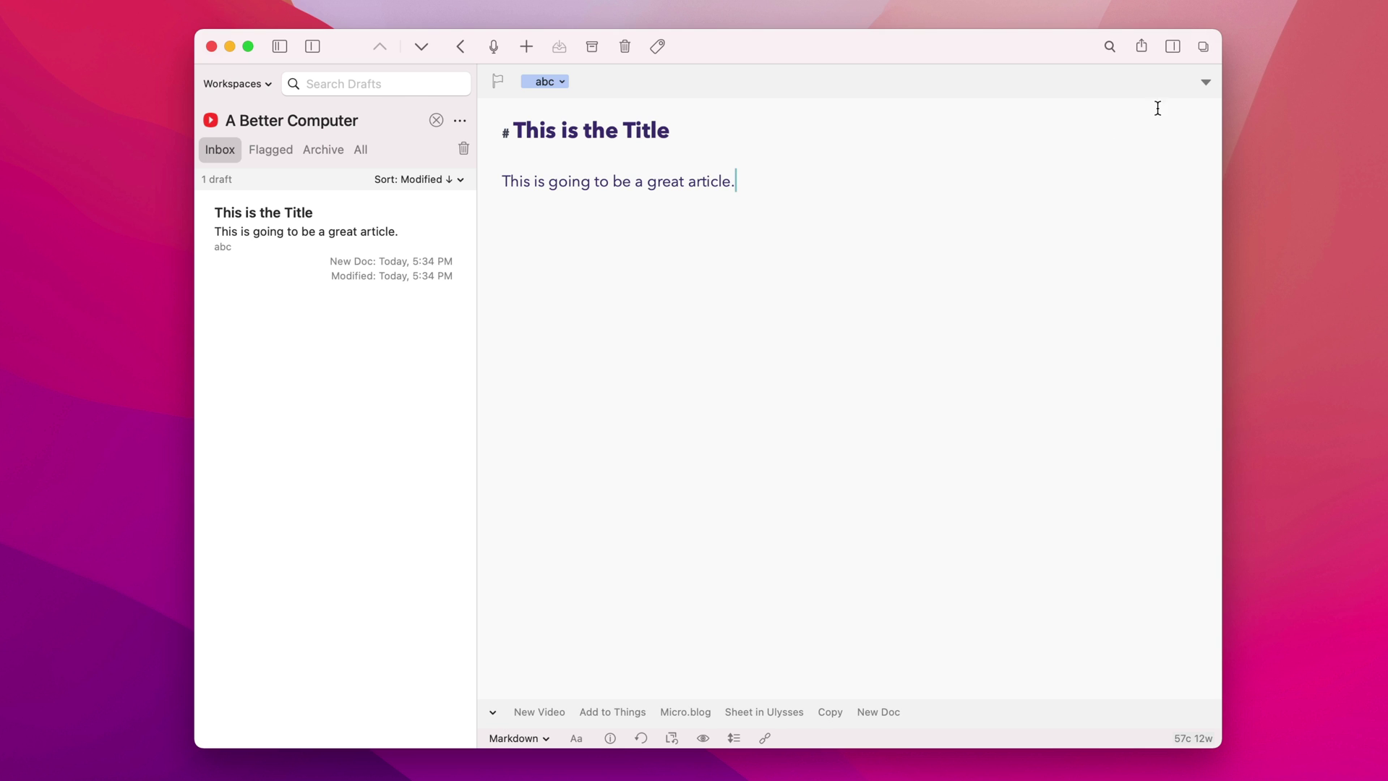
# Paste the YouTube template over New Doc's Insert Text template, then select the draft's text
pyautogui.click(1174, 47)
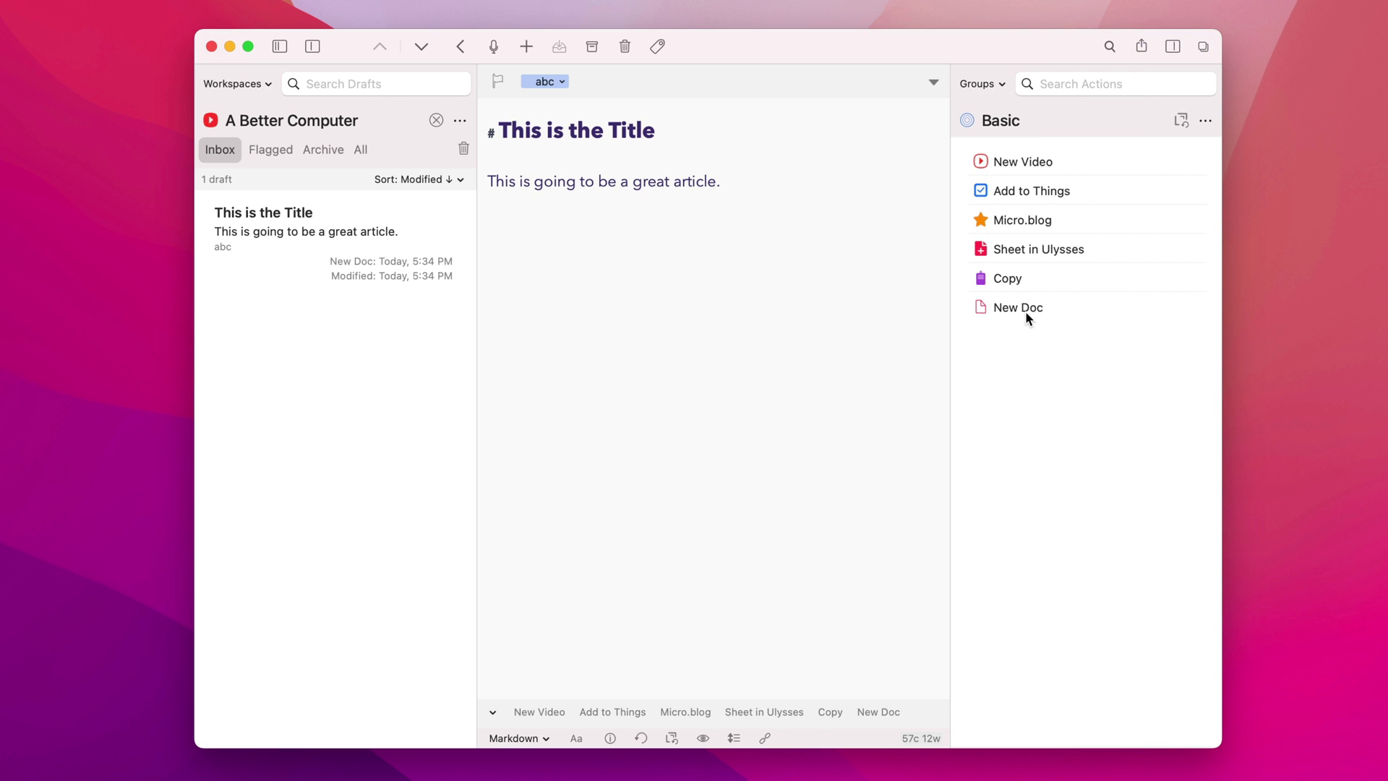
pyautogui.rightClick(1027, 312)
pyautogui.click(1075, 347)
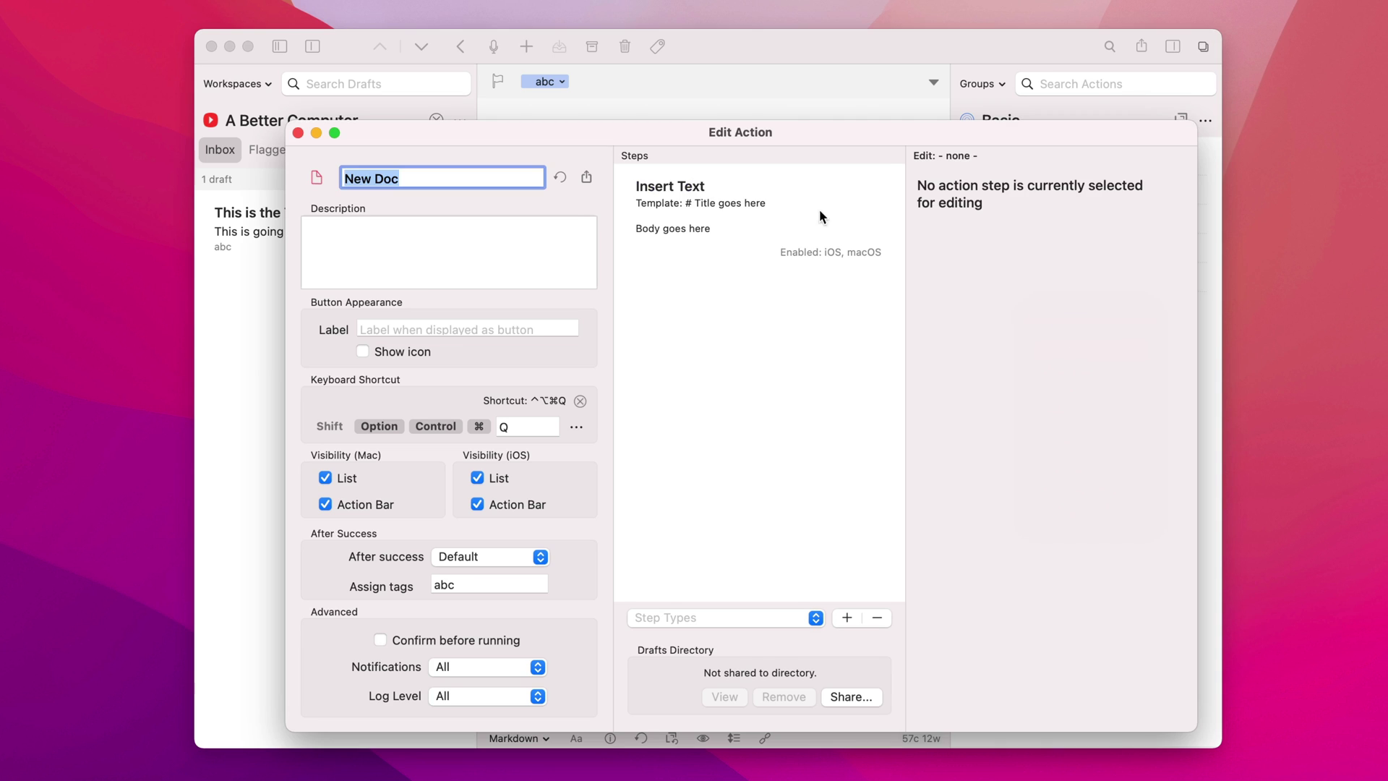
pyautogui.click(744, 192)
pyautogui.click(1085, 259)
pyautogui.press('super+a')
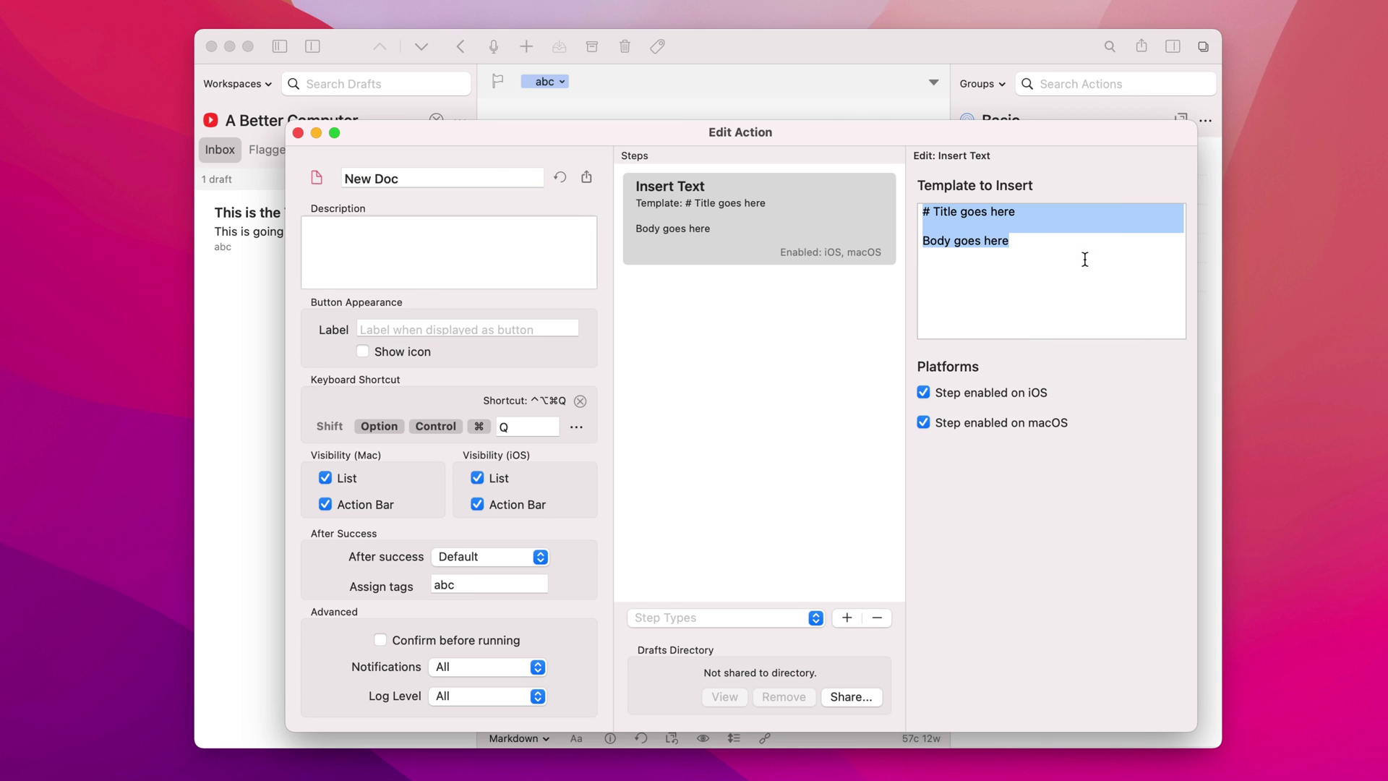
pyautogui.press('super+v')
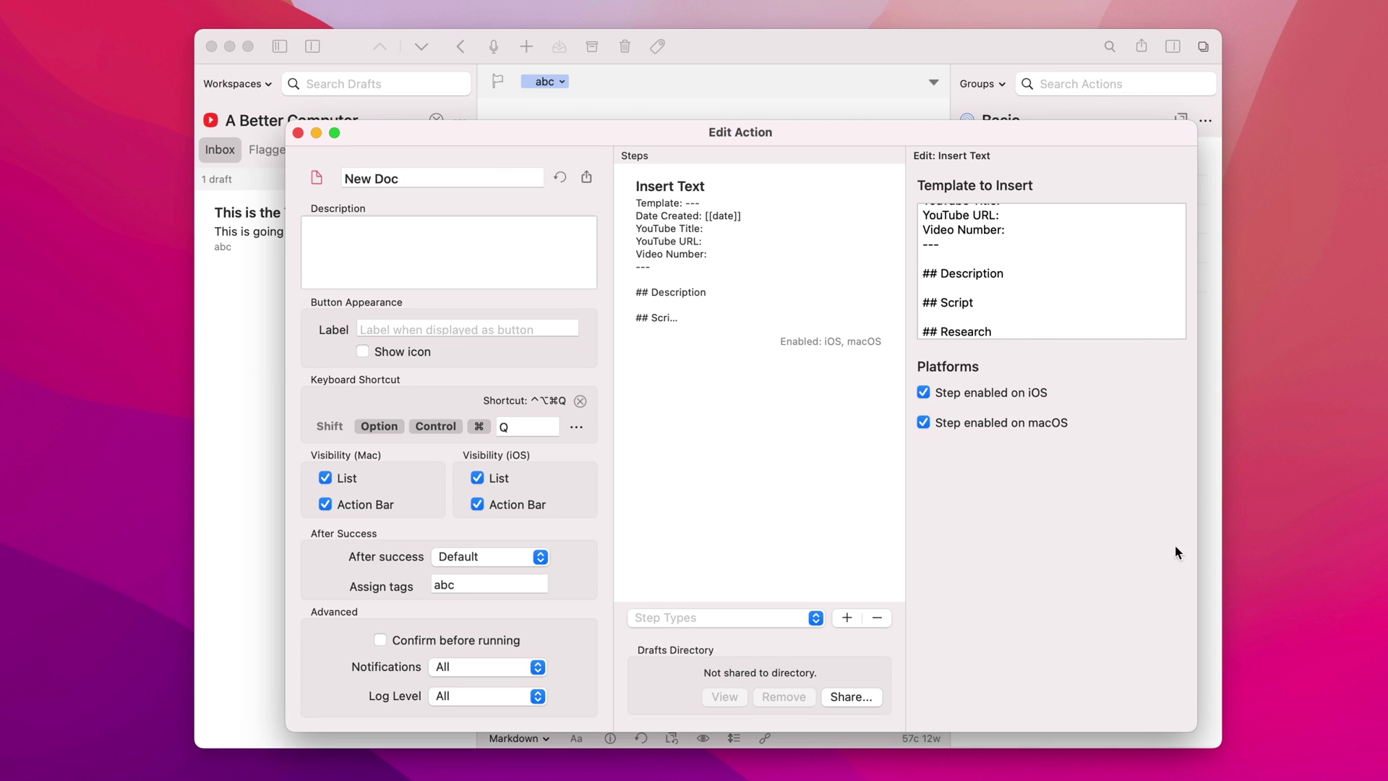
pyautogui.click(296, 131)
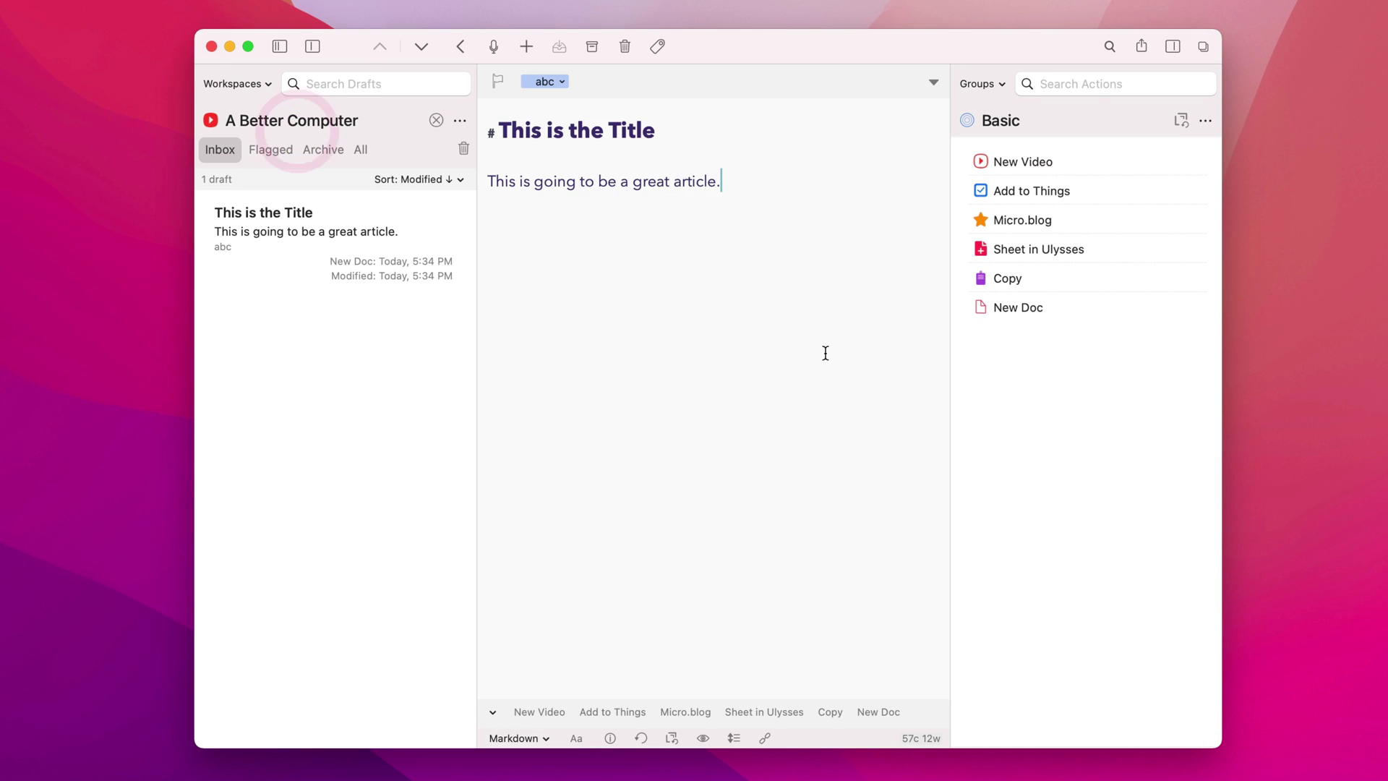
pyautogui.press('super+a')
# Replace the draft's text with the New Doc YouTube template and set Video Number to 163
pyautogui.press('BackSpace')
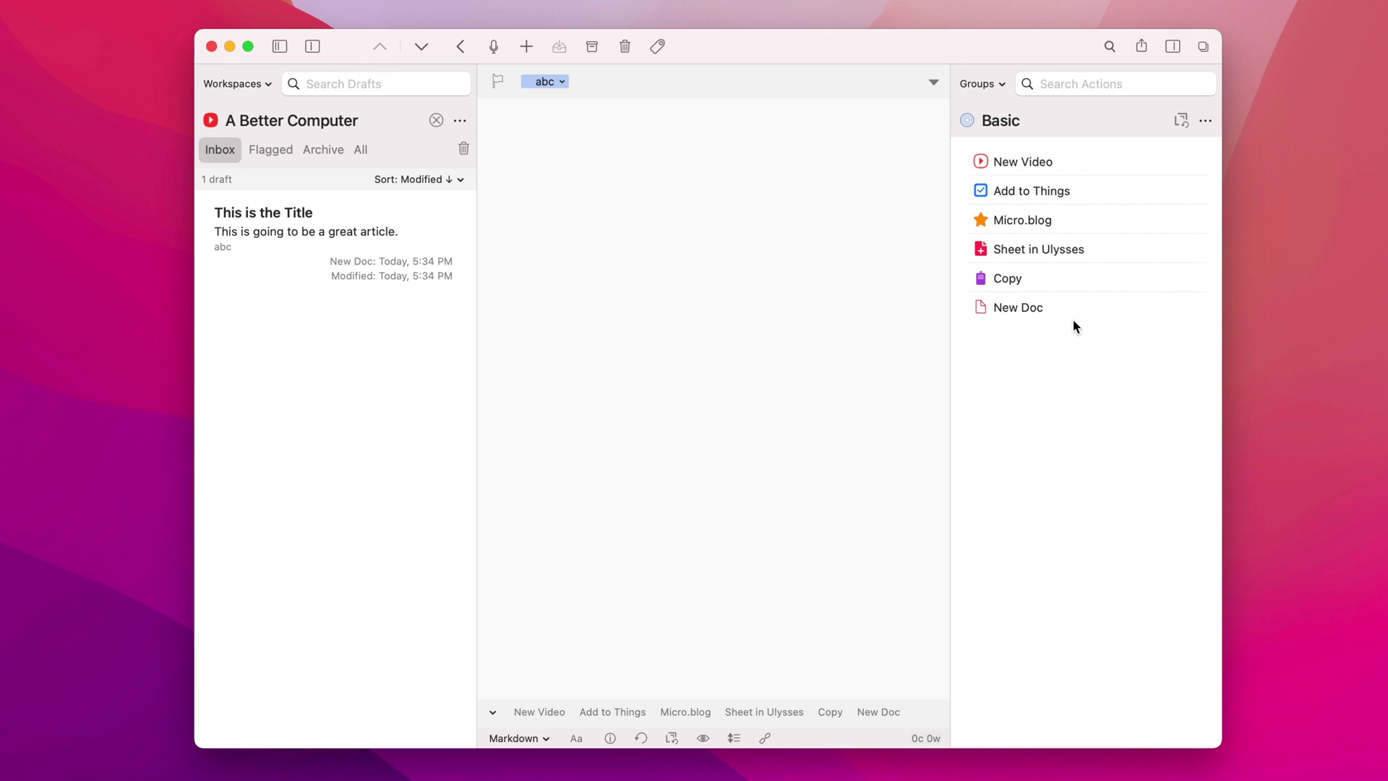
pyautogui.click(1017, 310)
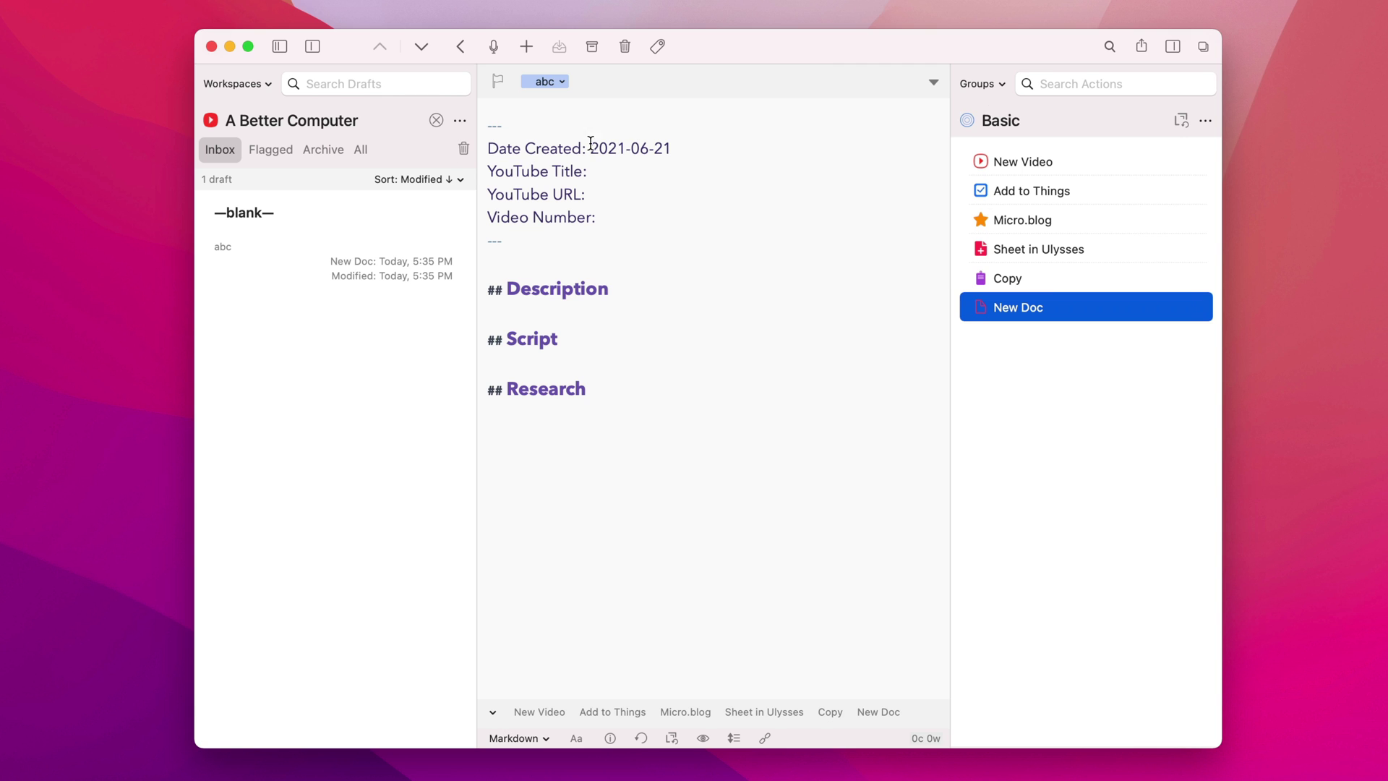
pyautogui.click(1173, 48)
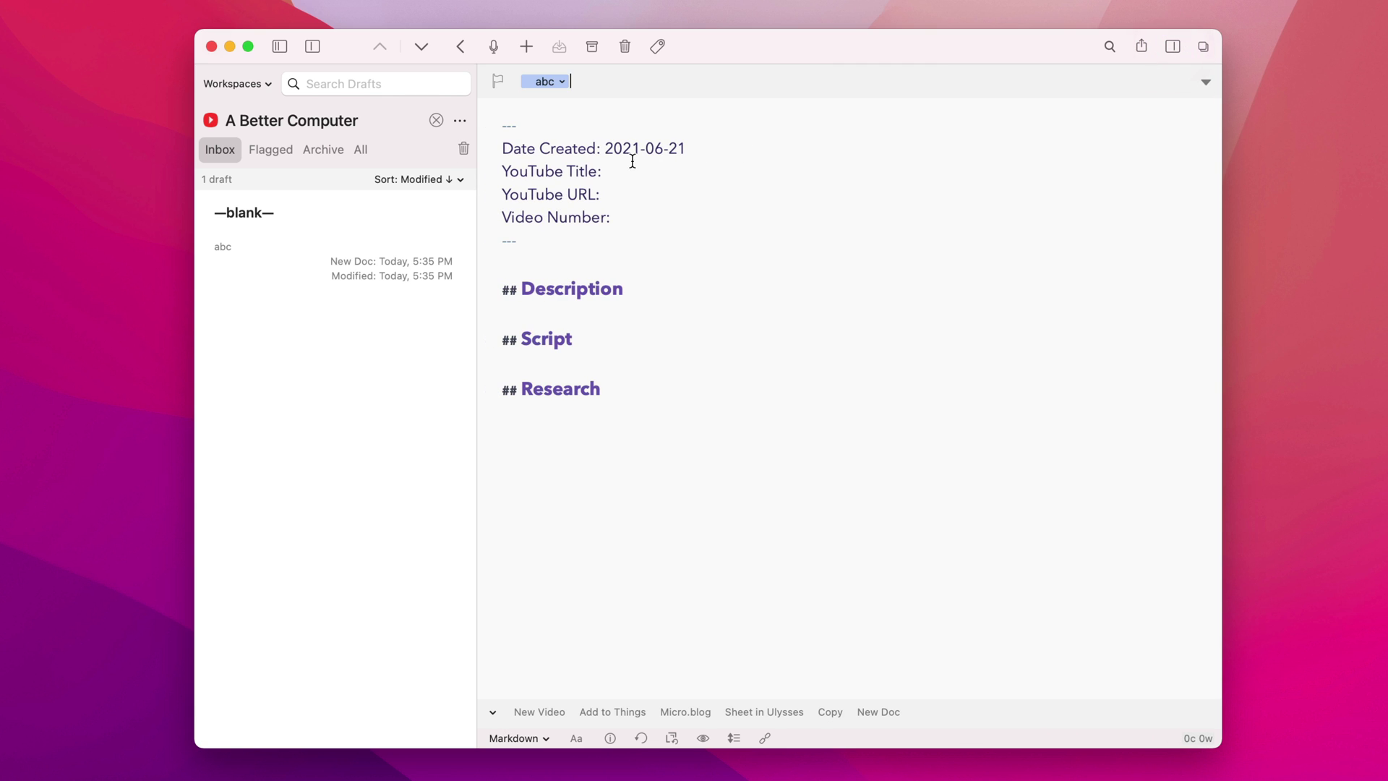
pyautogui.click(629, 217)
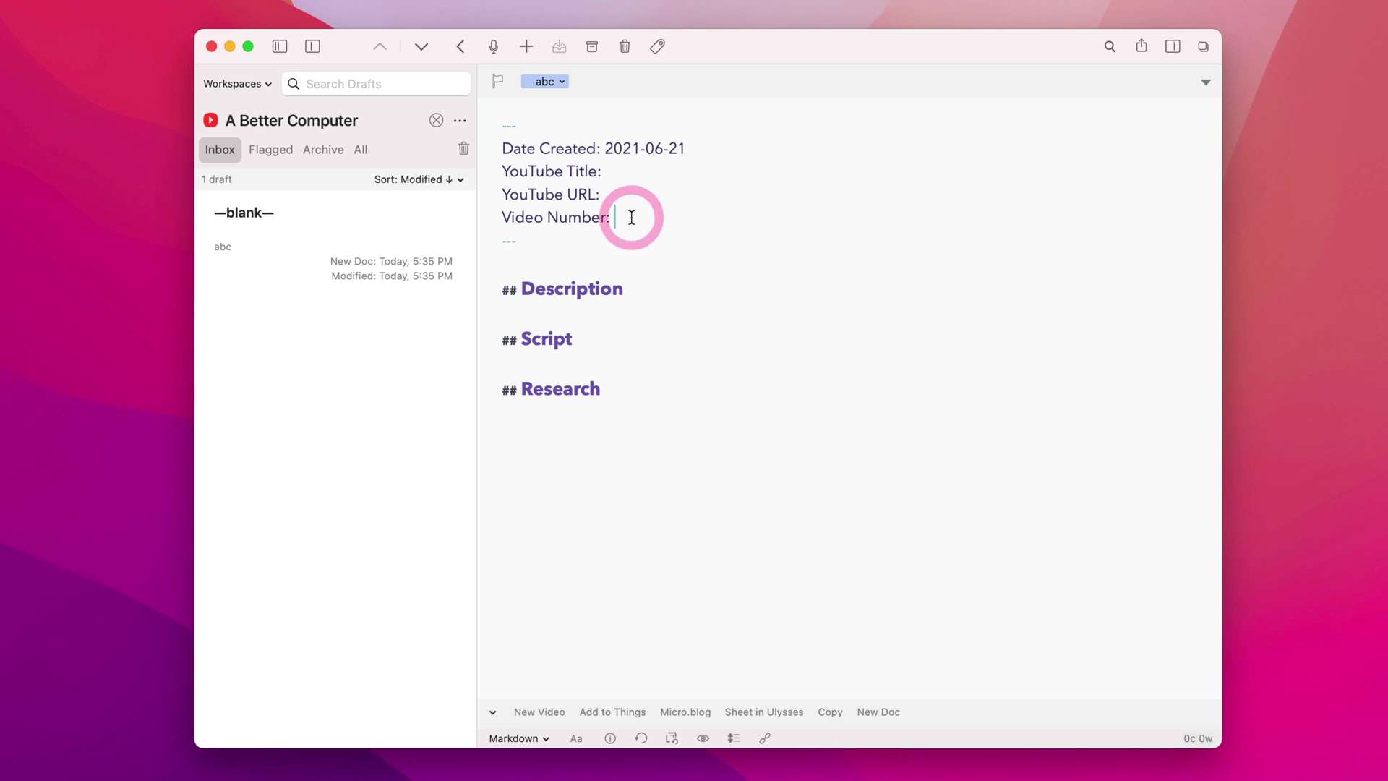
pyautogui.write('163')
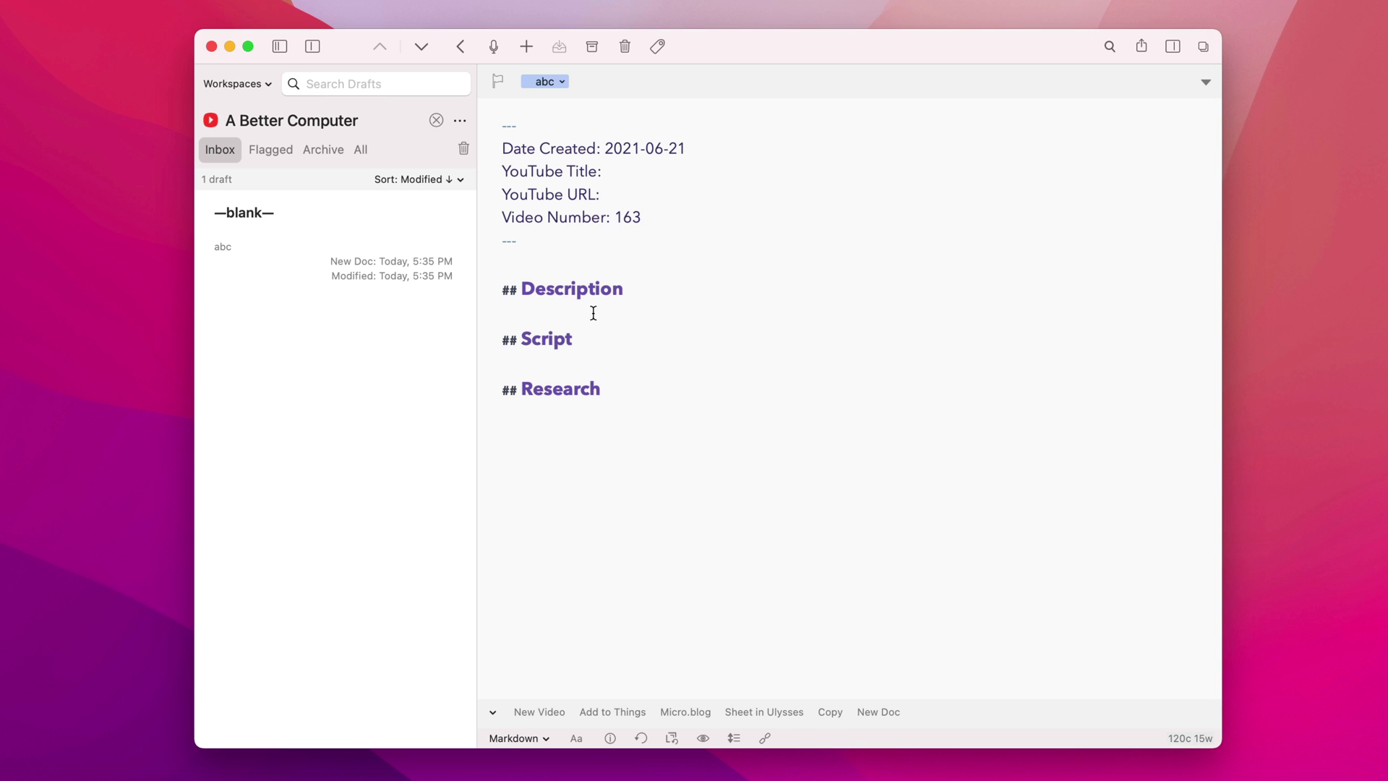
# Add the list link '- [Google](google.com)' under Research, then switch to Safari
pyautogui.click(660, 289)
pyautogui.press('Down')
pyautogui.press('Down')
pyautogui.press('Down')
pyautogui.press('Down')
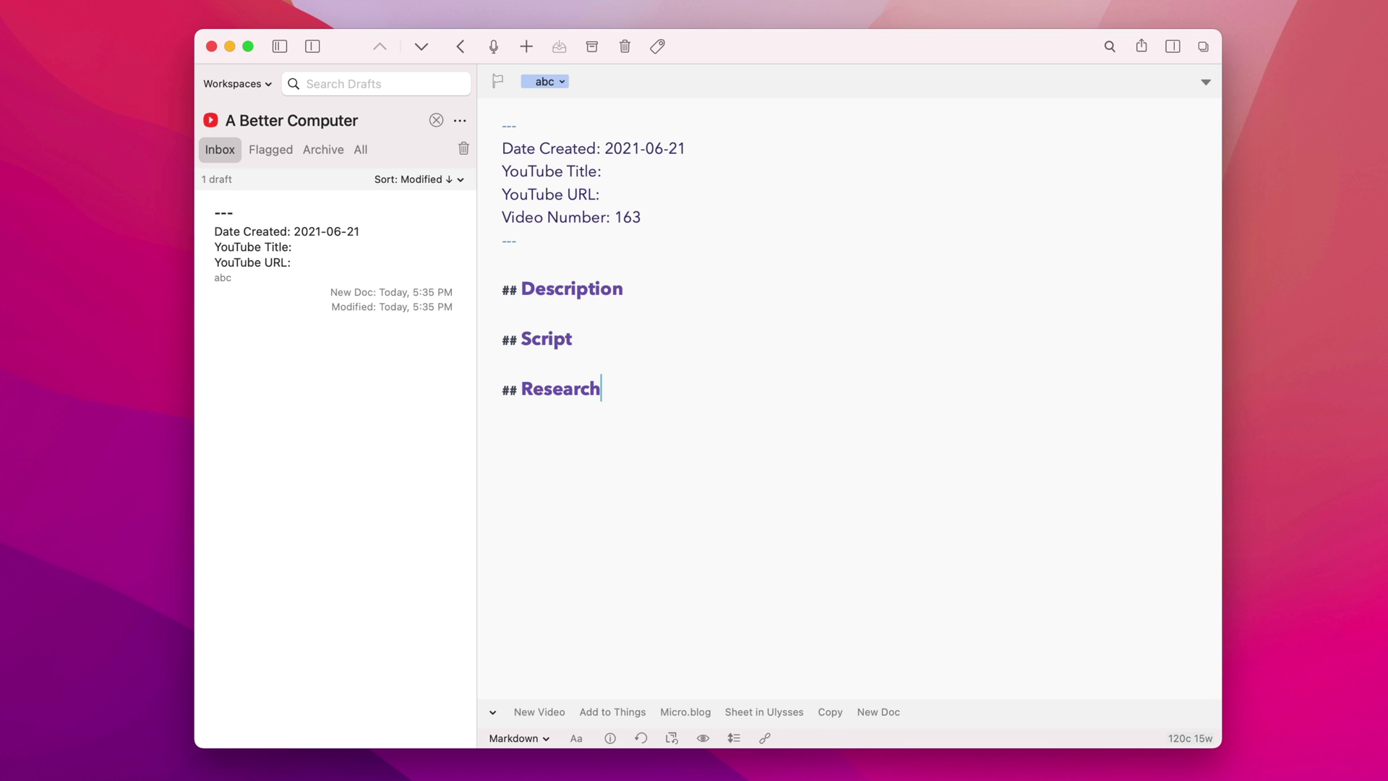
pyautogui.press('Return')
pyautogui.press('Return')
pyautogui.write('- ')
pyautogui.write('[]()')
pyautogui.write('google.com')
pyautogui.press('super+Left')
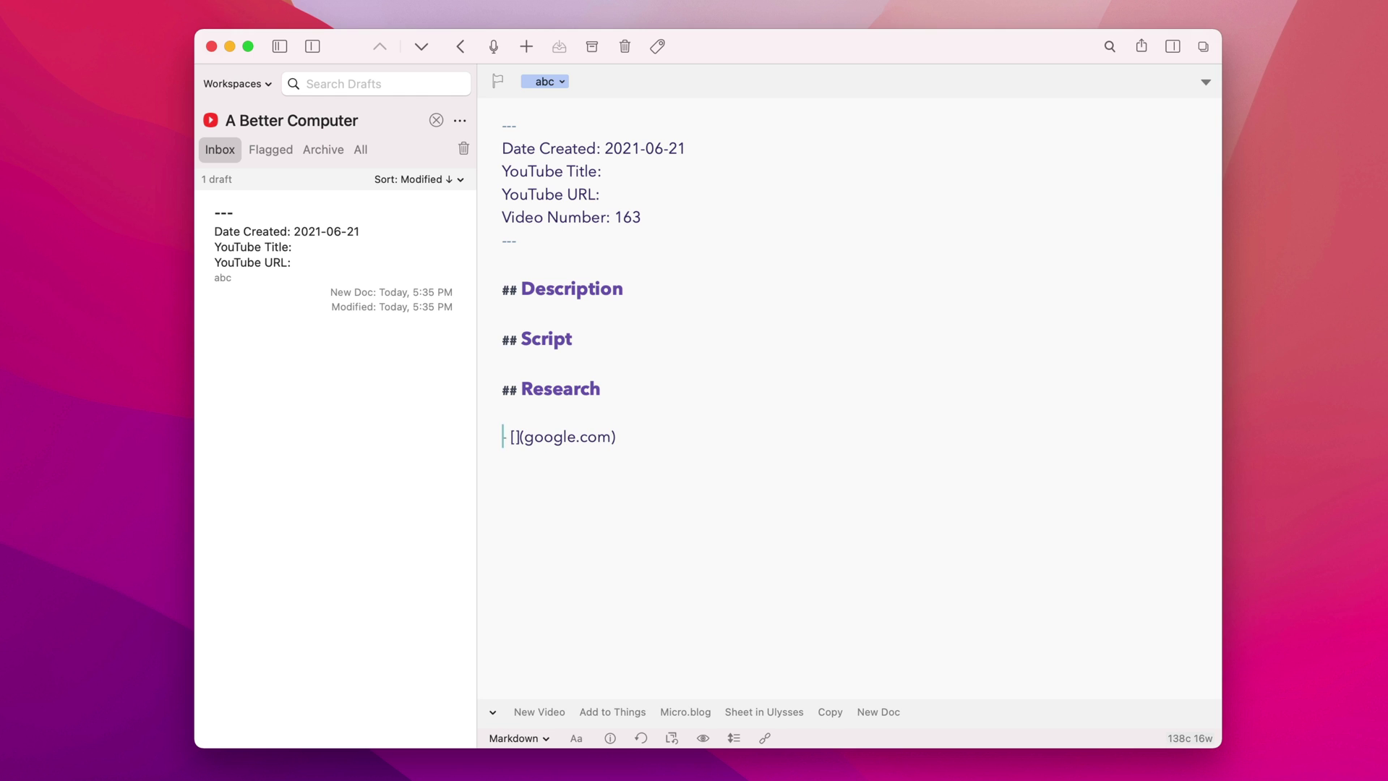
pyautogui.press('Right')
pyautogui.press('Right')
pyautogui.press('Right')
pyautogui.write('Google')
pyautogui.press('super+Right')
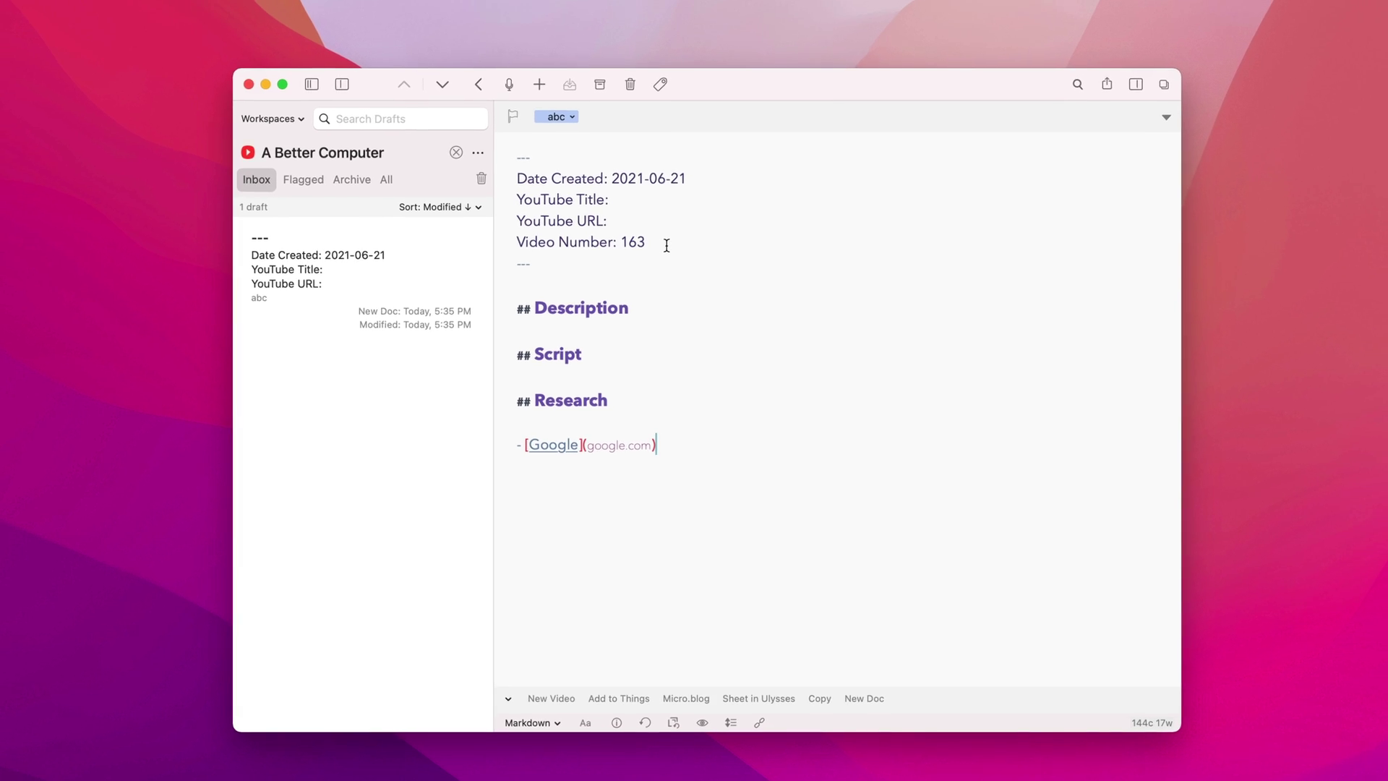
pyautogui.press('super+Tab')
pyautogui.press('super+Tab')
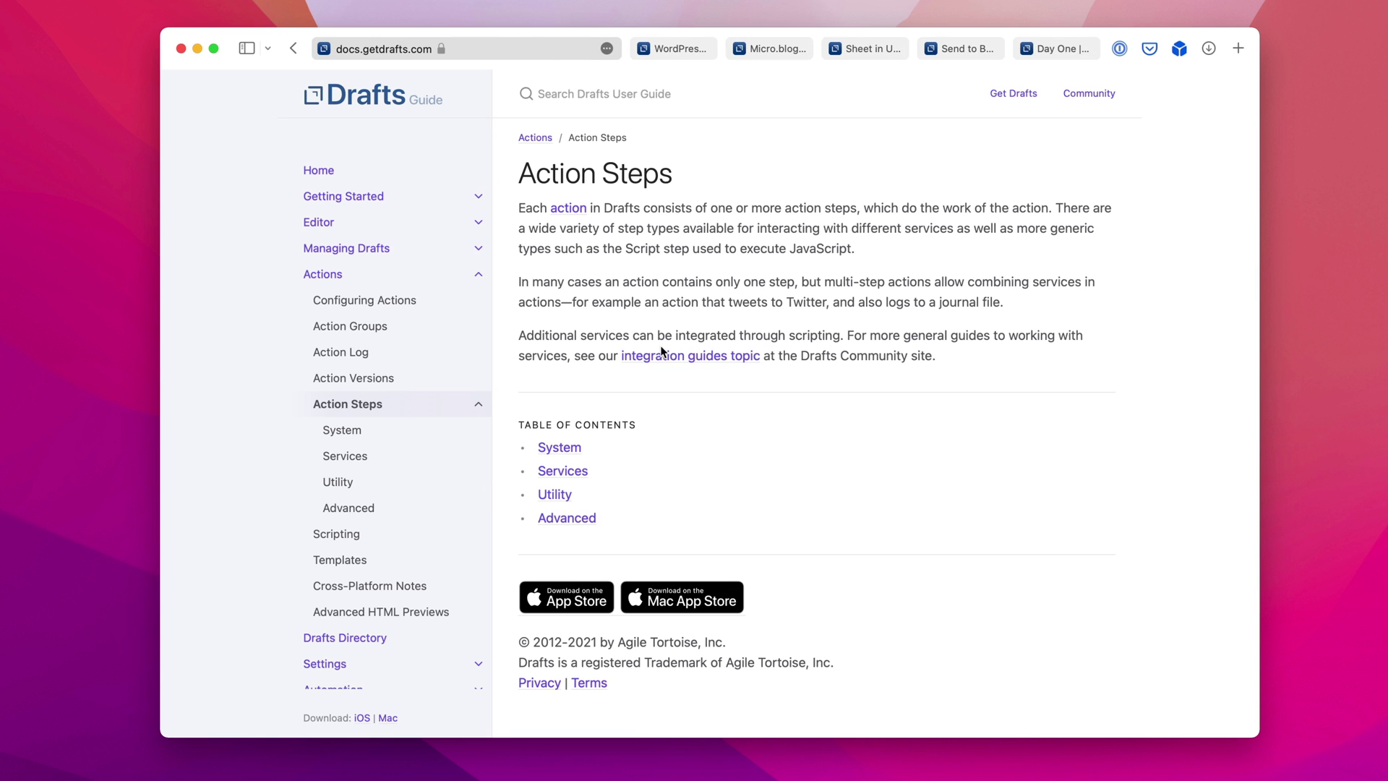
# Close the guide, Post to WordPress, Micro.blog, Ulysses and Bear tabs, leaving only Day One
pyautogui.press('super+w')
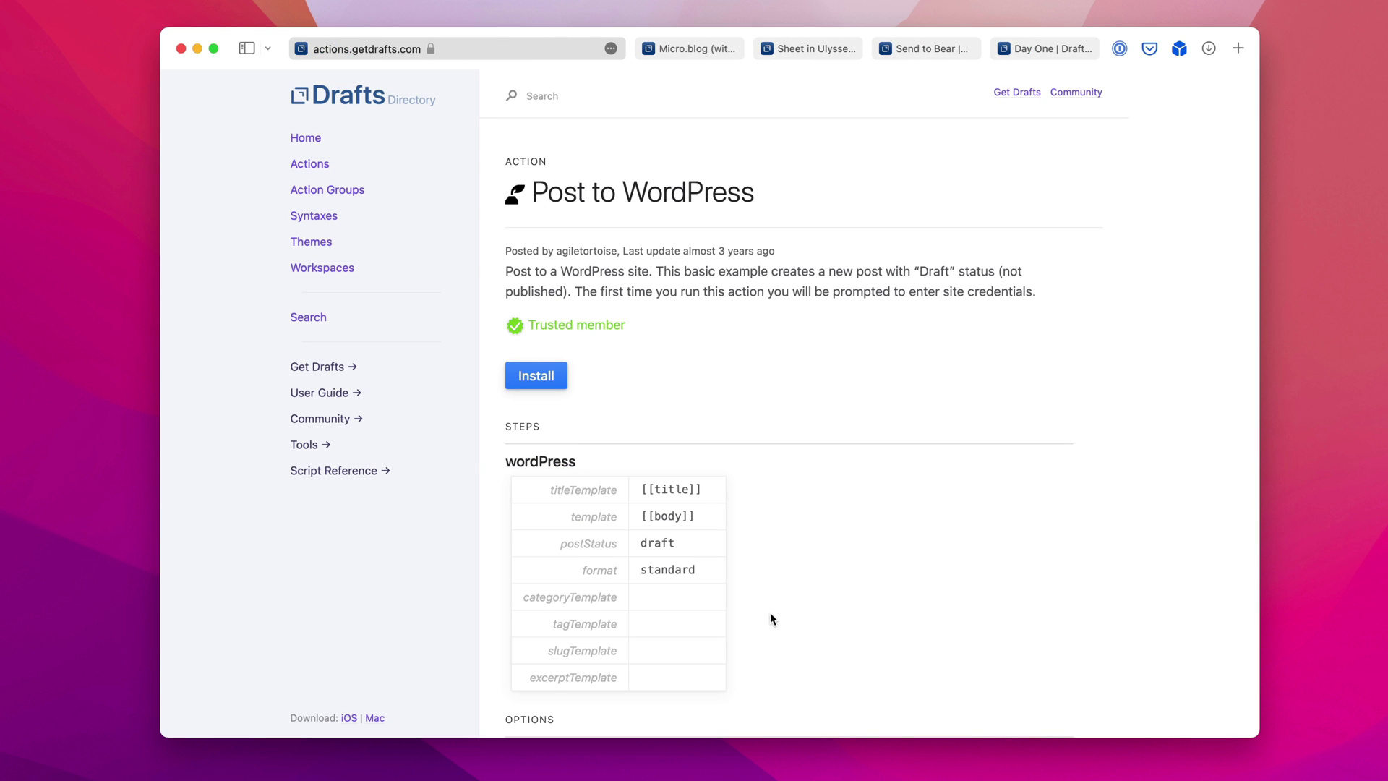
pyautogui.scroll(-10, 771, 614)
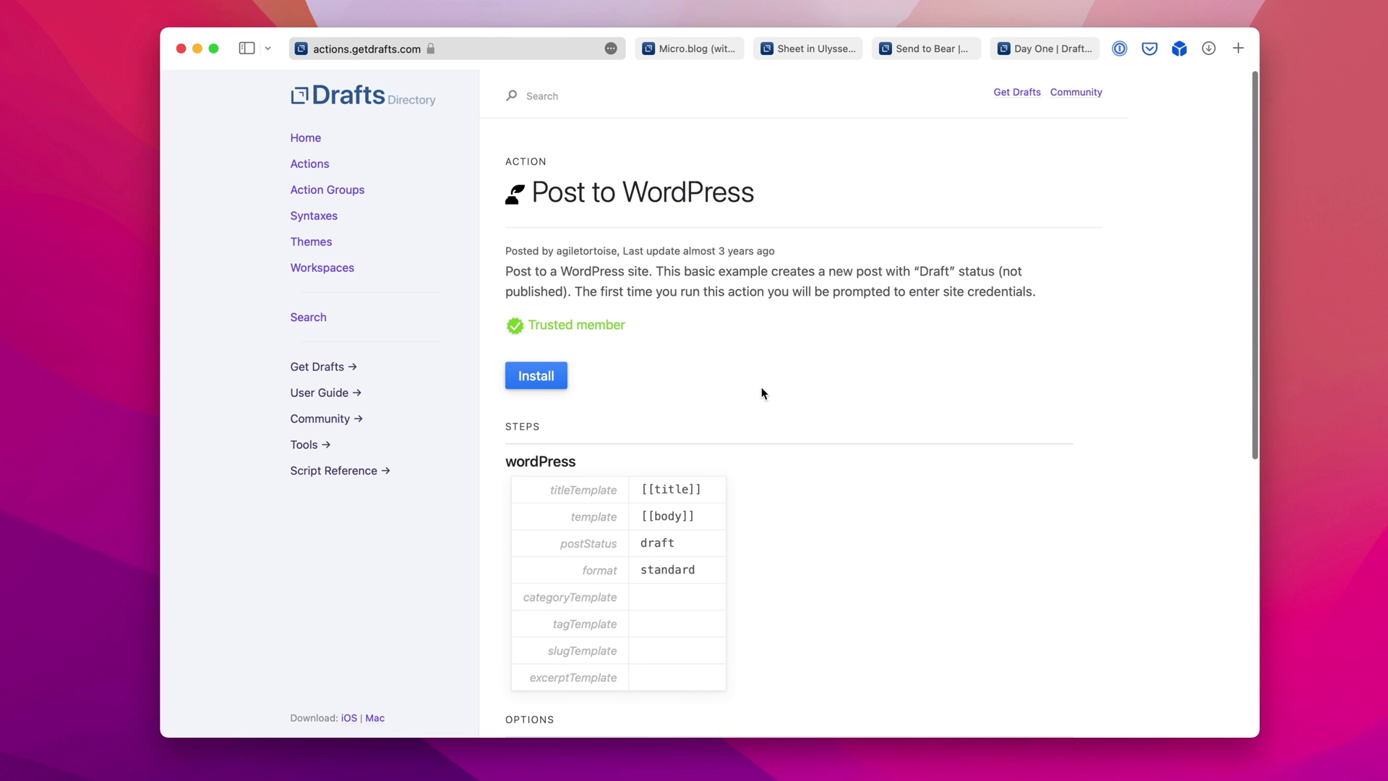
pyautogui.press('super+w')
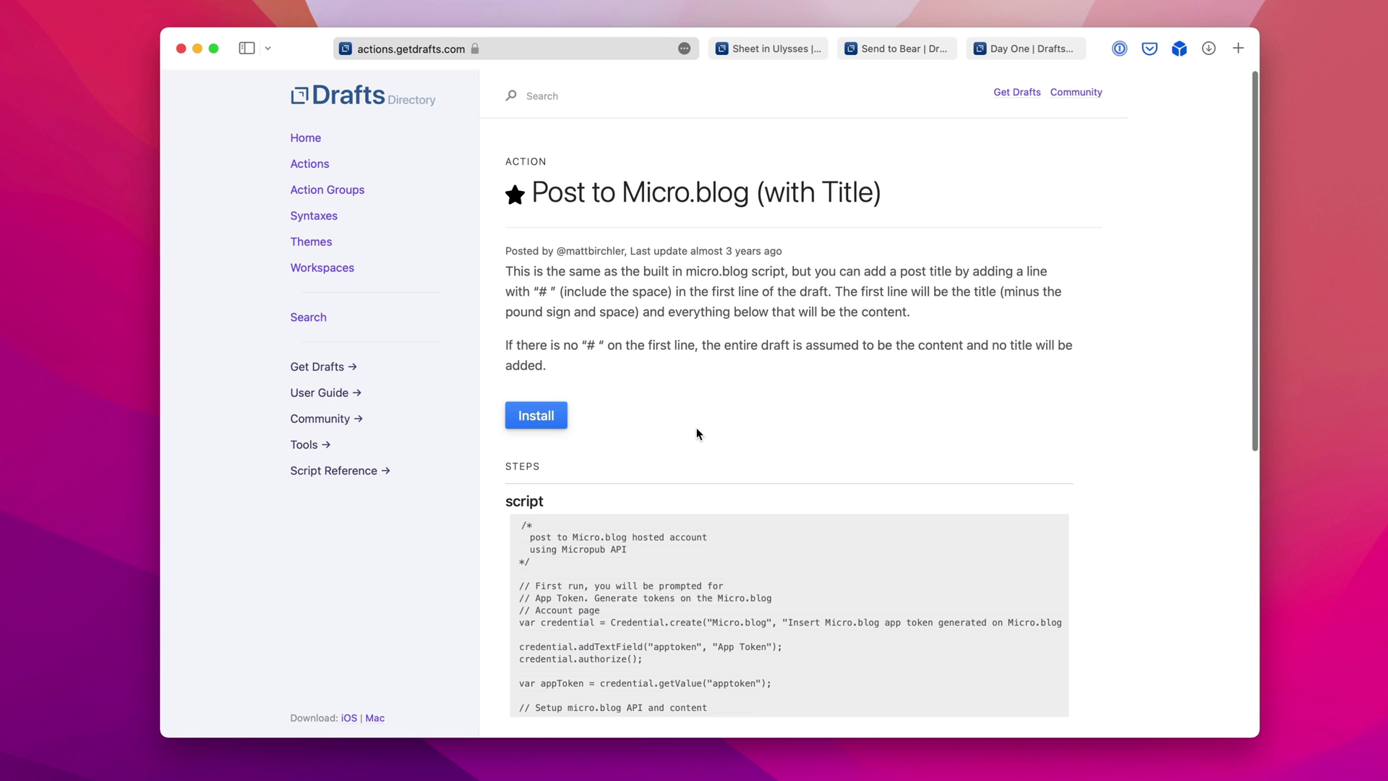
pyautogui.scroll(-10, 698, 434)
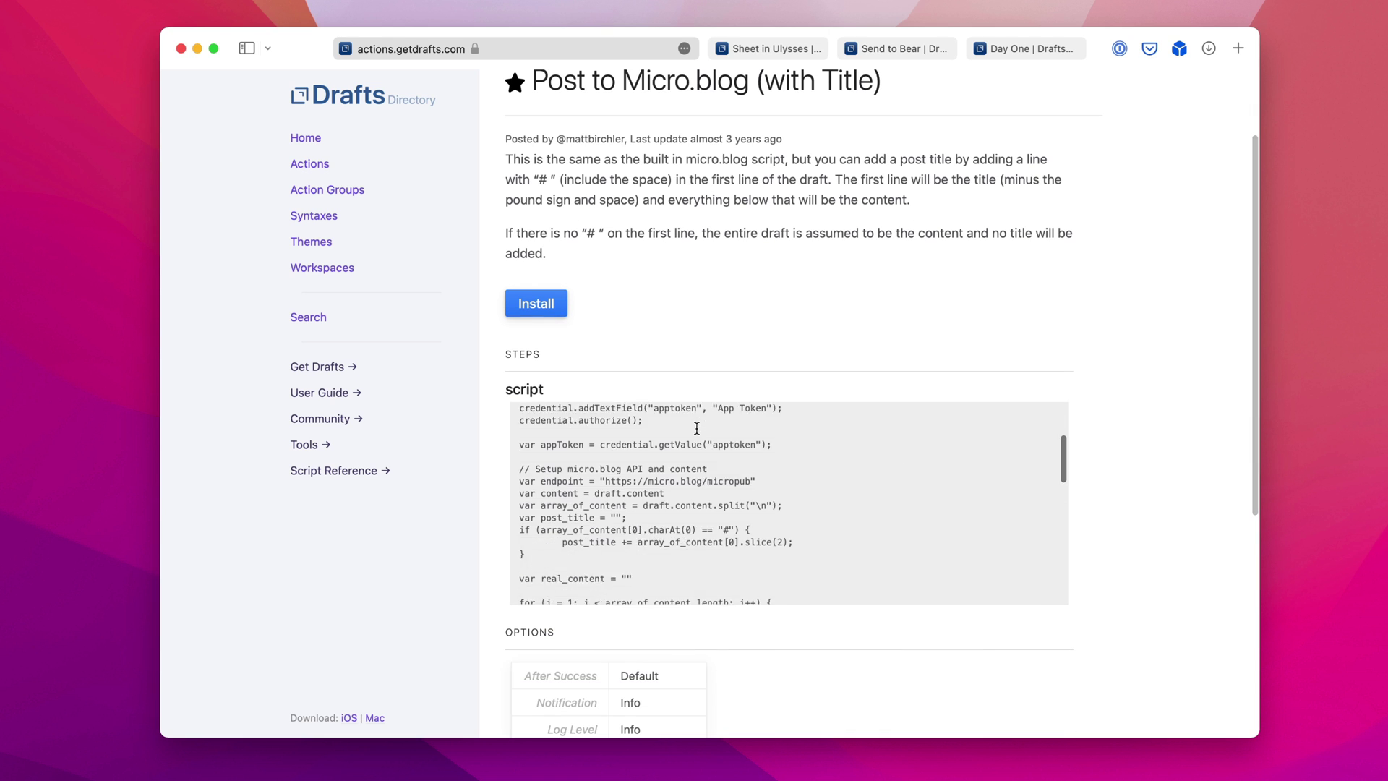
pyautogui.scroll(5, 880, 432)
pyautogui.scroll(3, 705, 292)
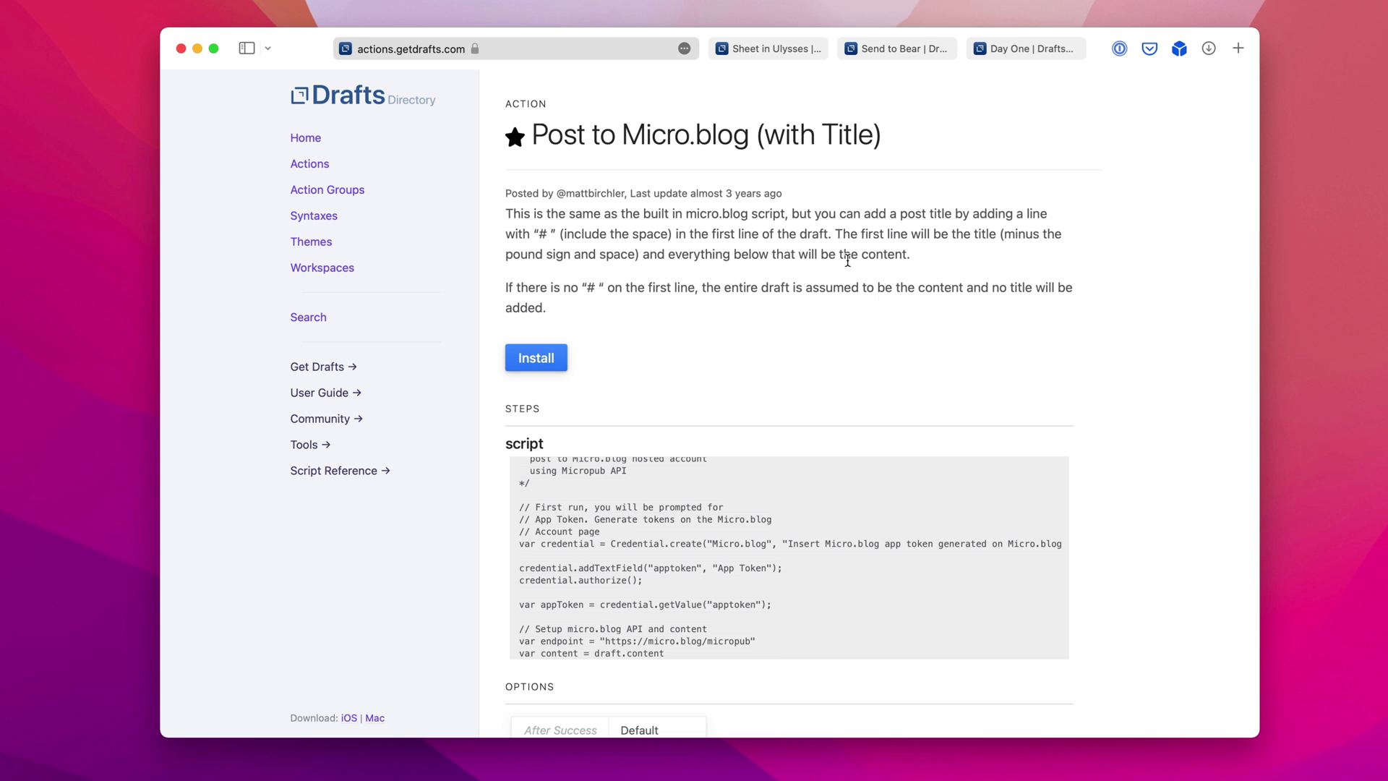
pyautogui.press('super+w')
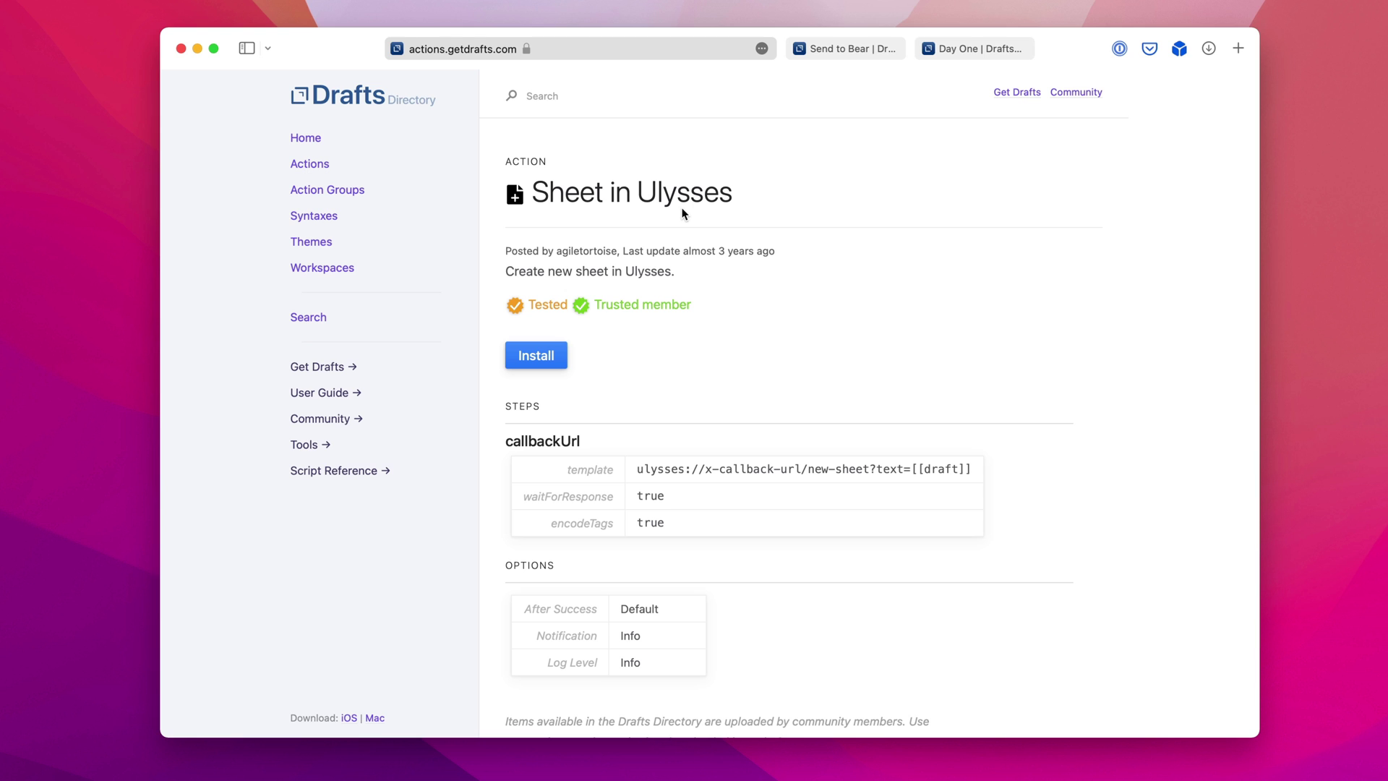
pyautogui.press('super+w')
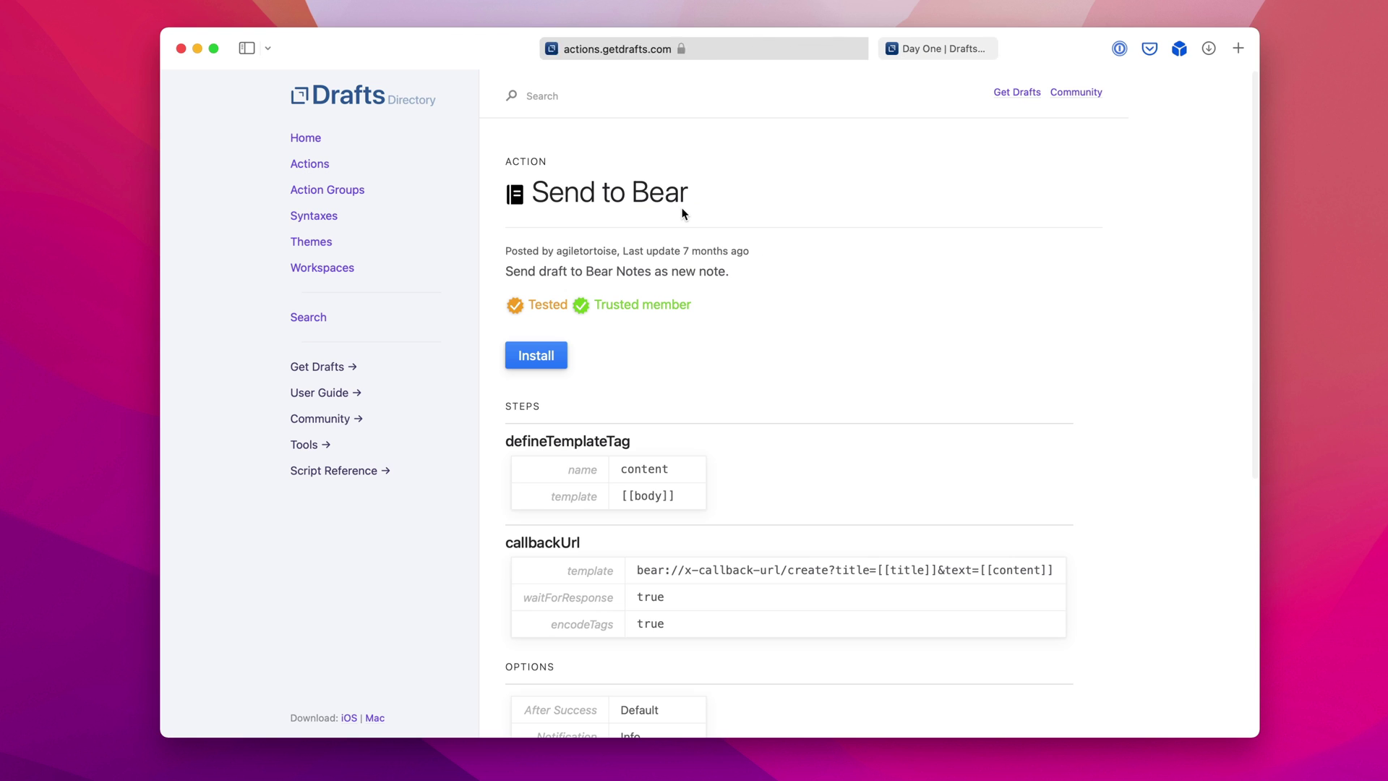
pyautogui.press('super+w')
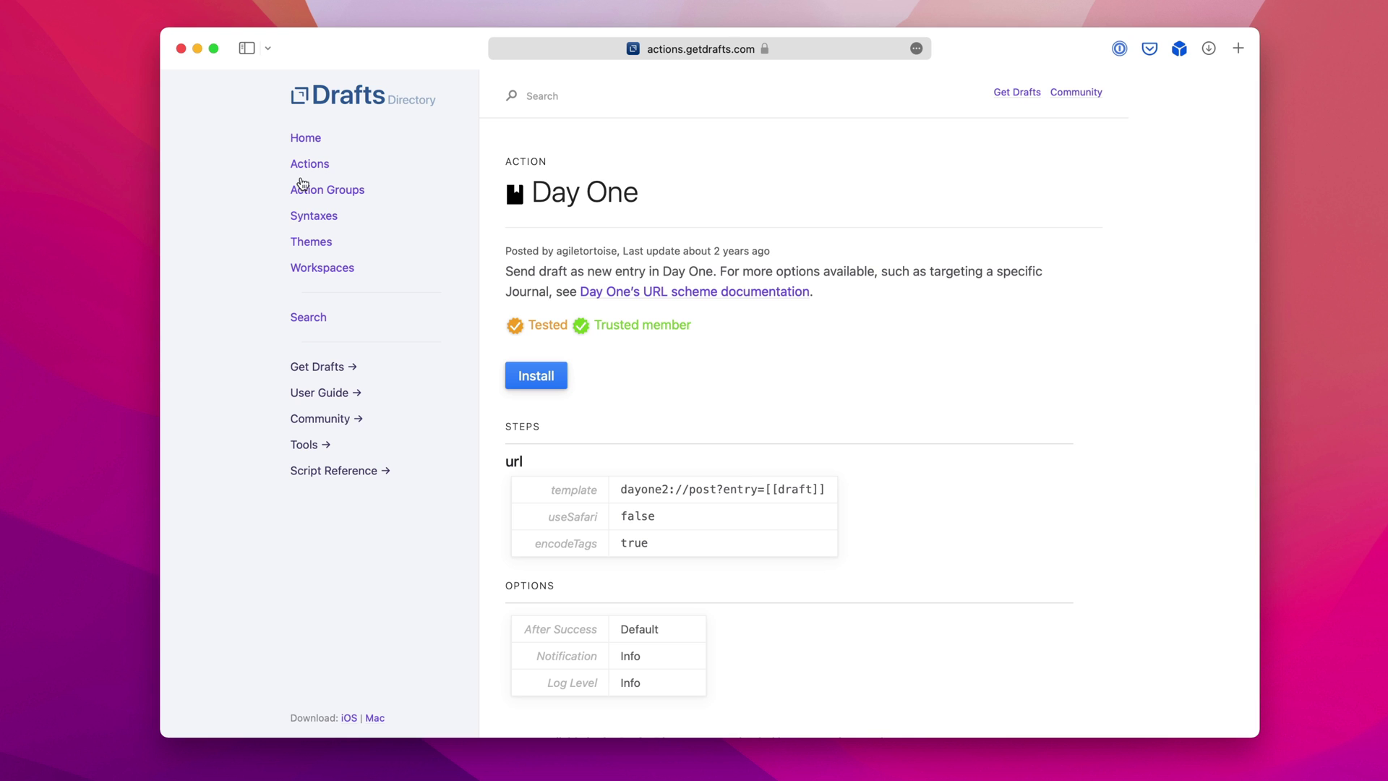
# Sort the directory's actions by Most Popular and search them for 'wordpress'
pyautogui.click(315, 165)
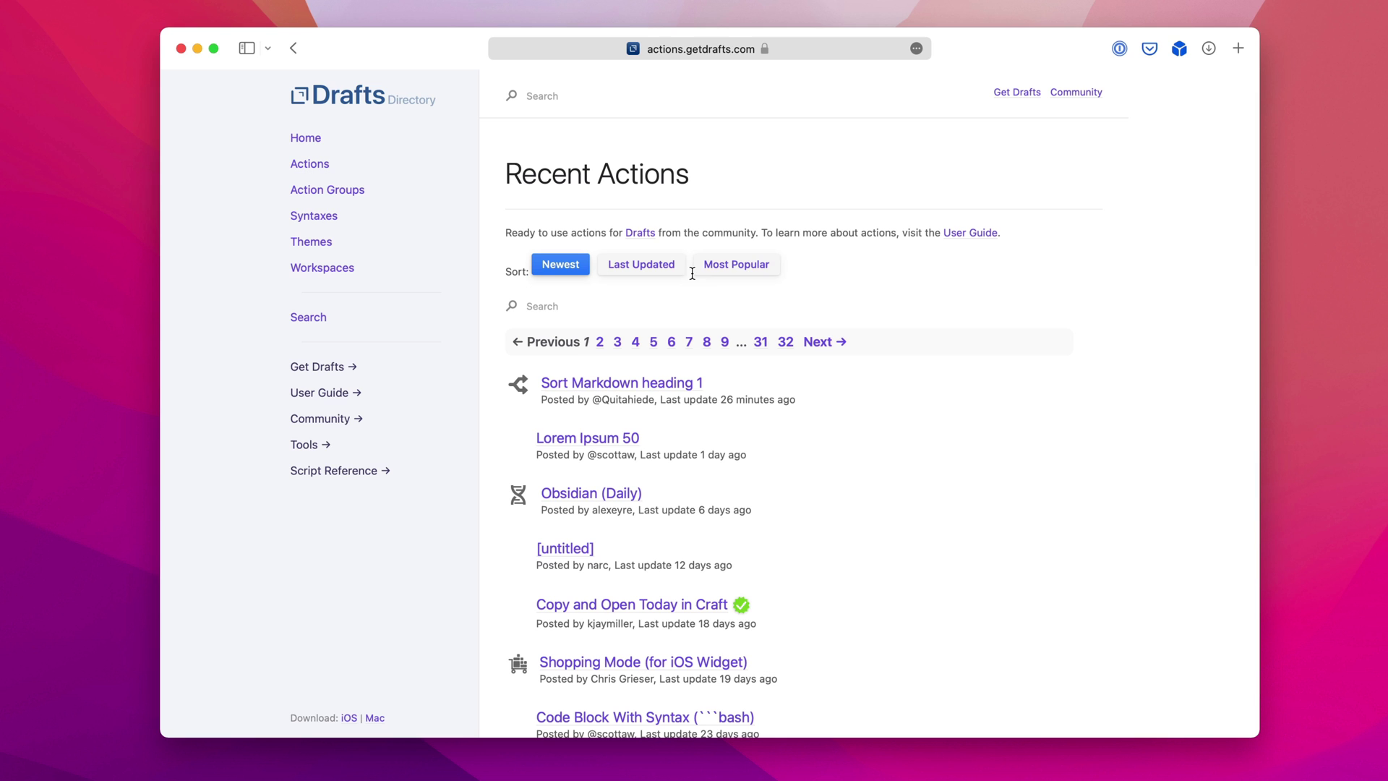
pyautogui.click(737, 268)
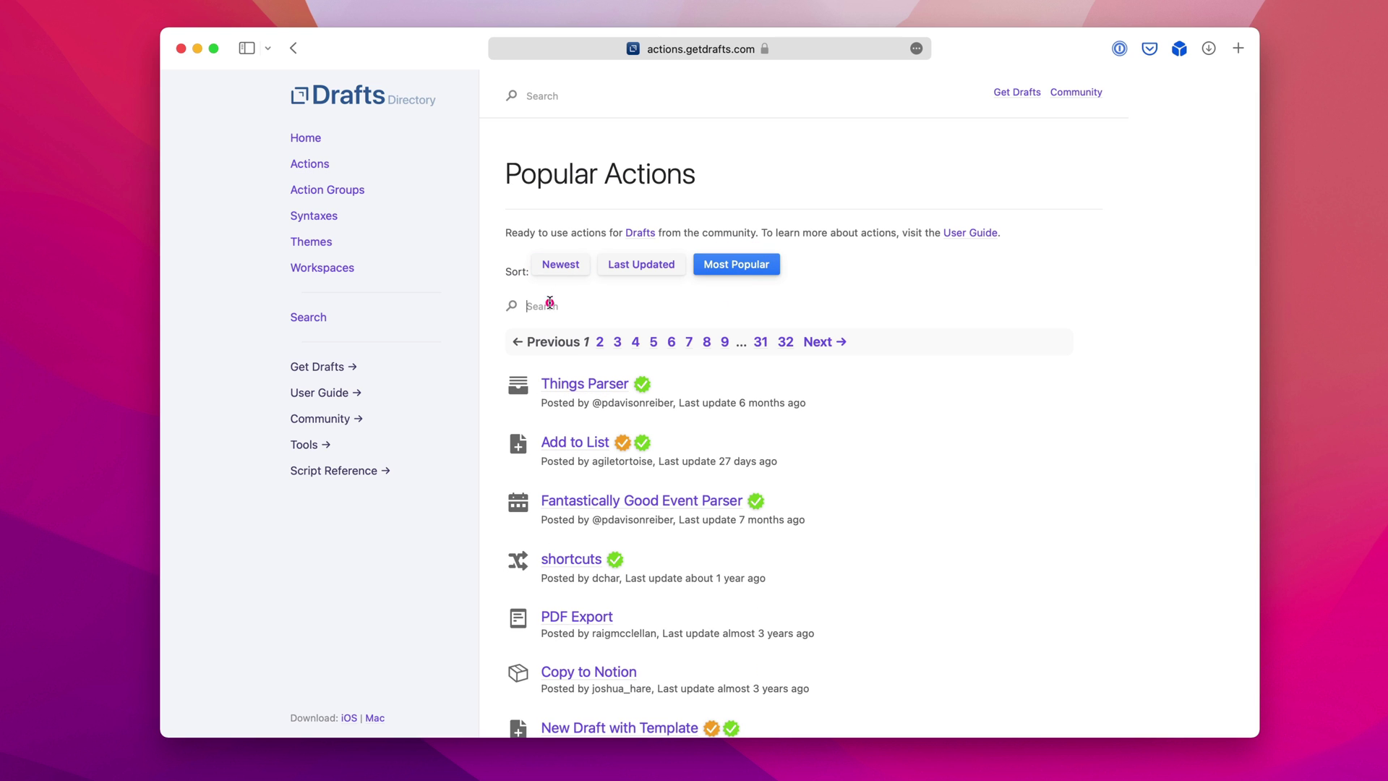
pyautogui.write('wordpress')
pyautogui.press('Return')
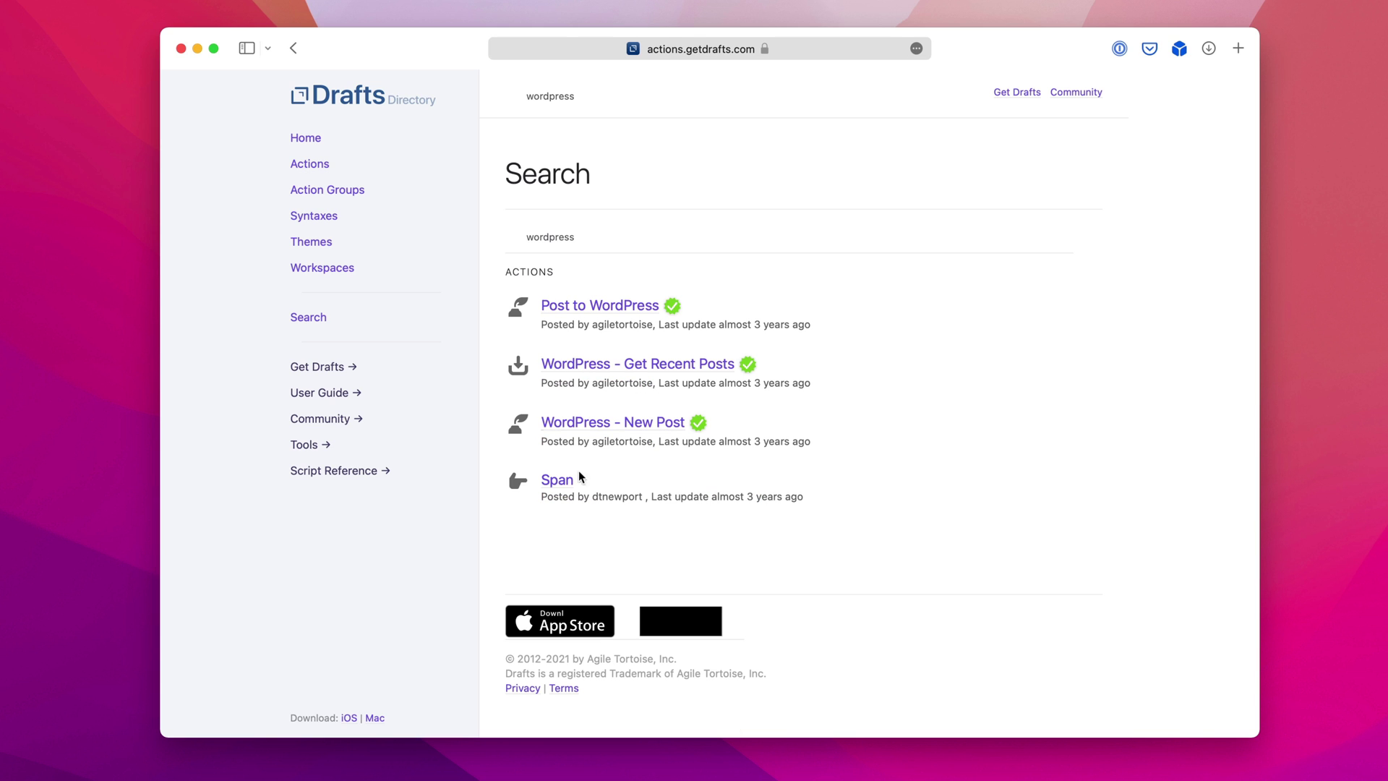